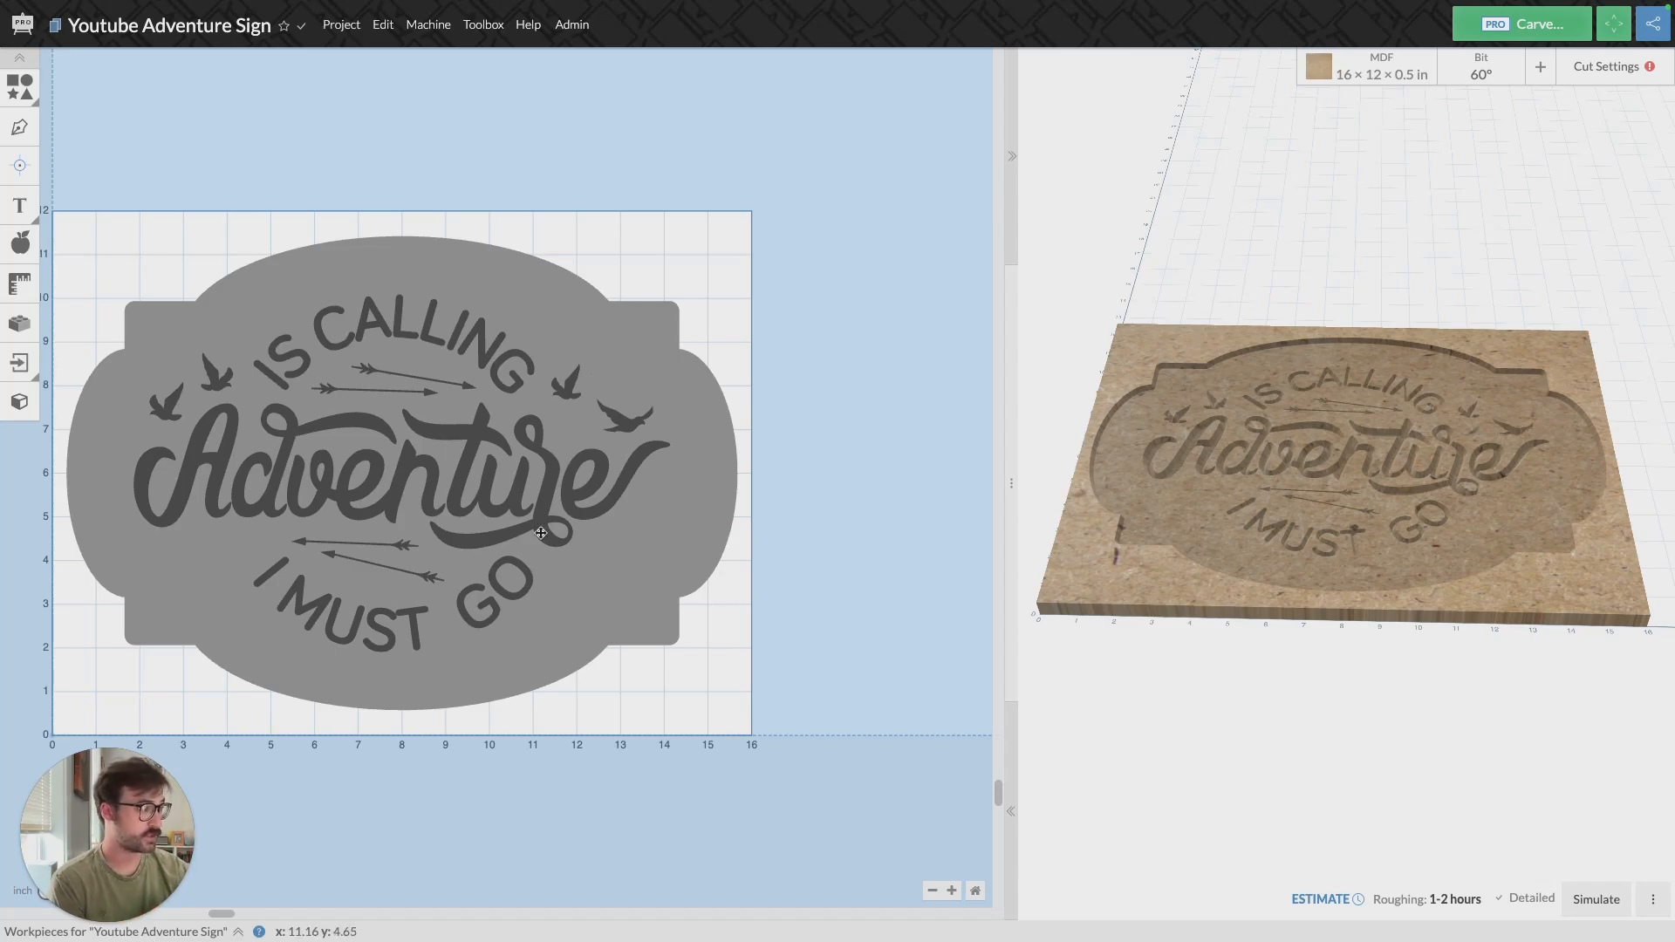
- Simulate carving the sign with only the 60° V-bit to view its toolpaths
left_click_drag(1255, 357, 1264, 600)
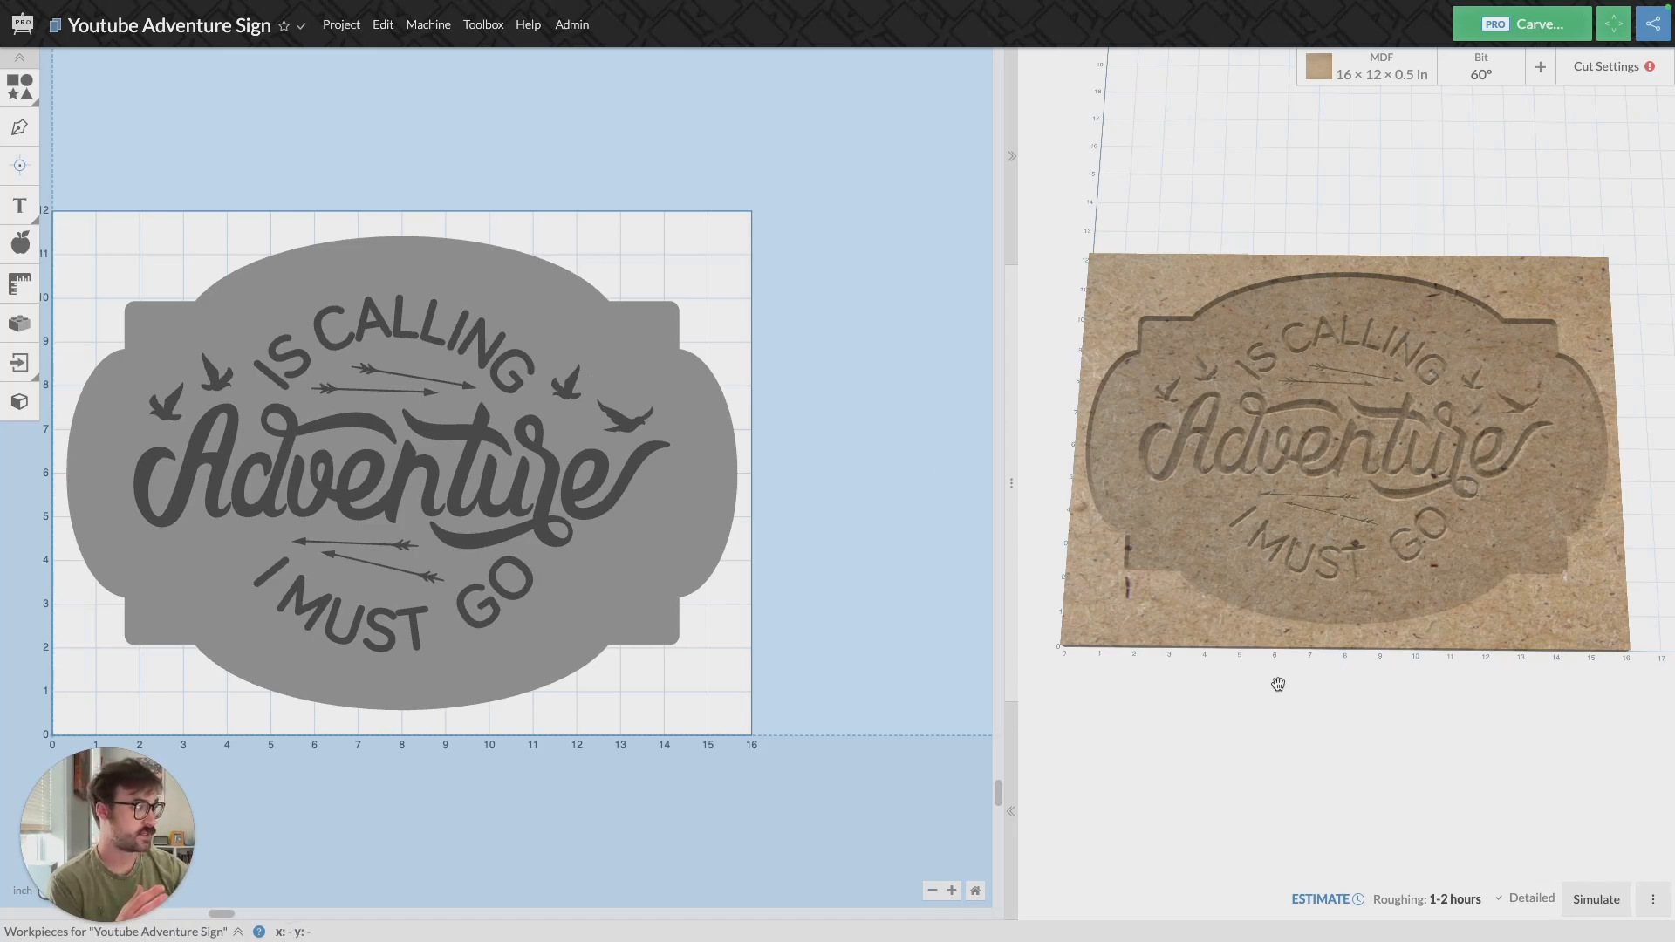
left_click_drag(1356, 716, 1303, 650)
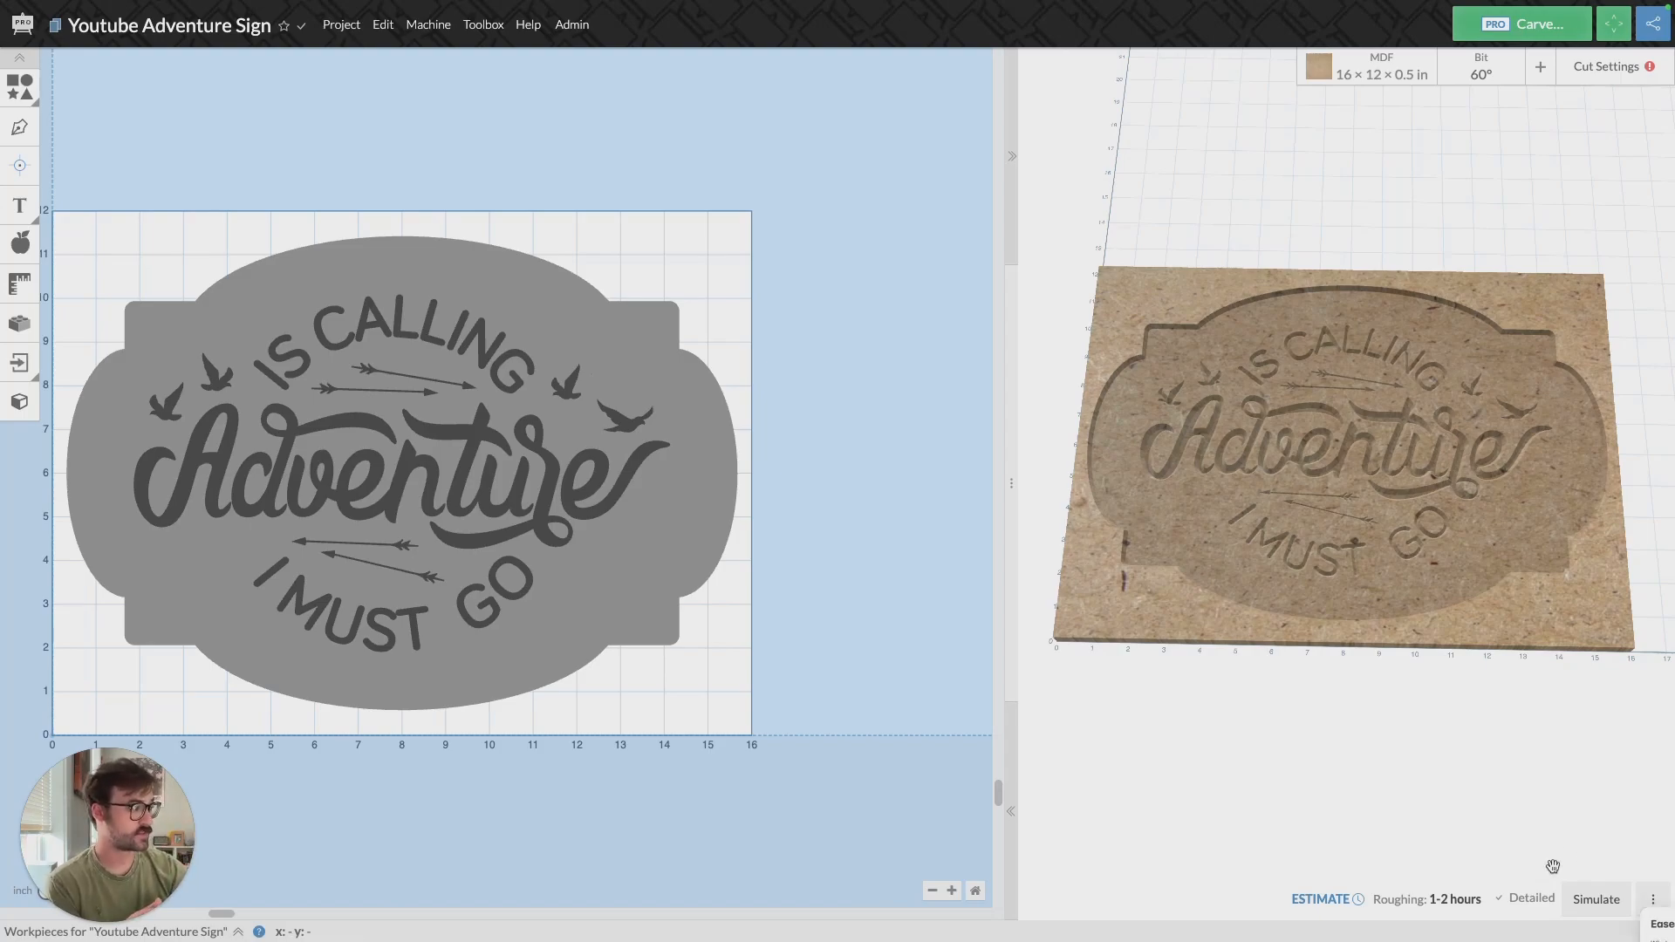
left_click(1600, 899)
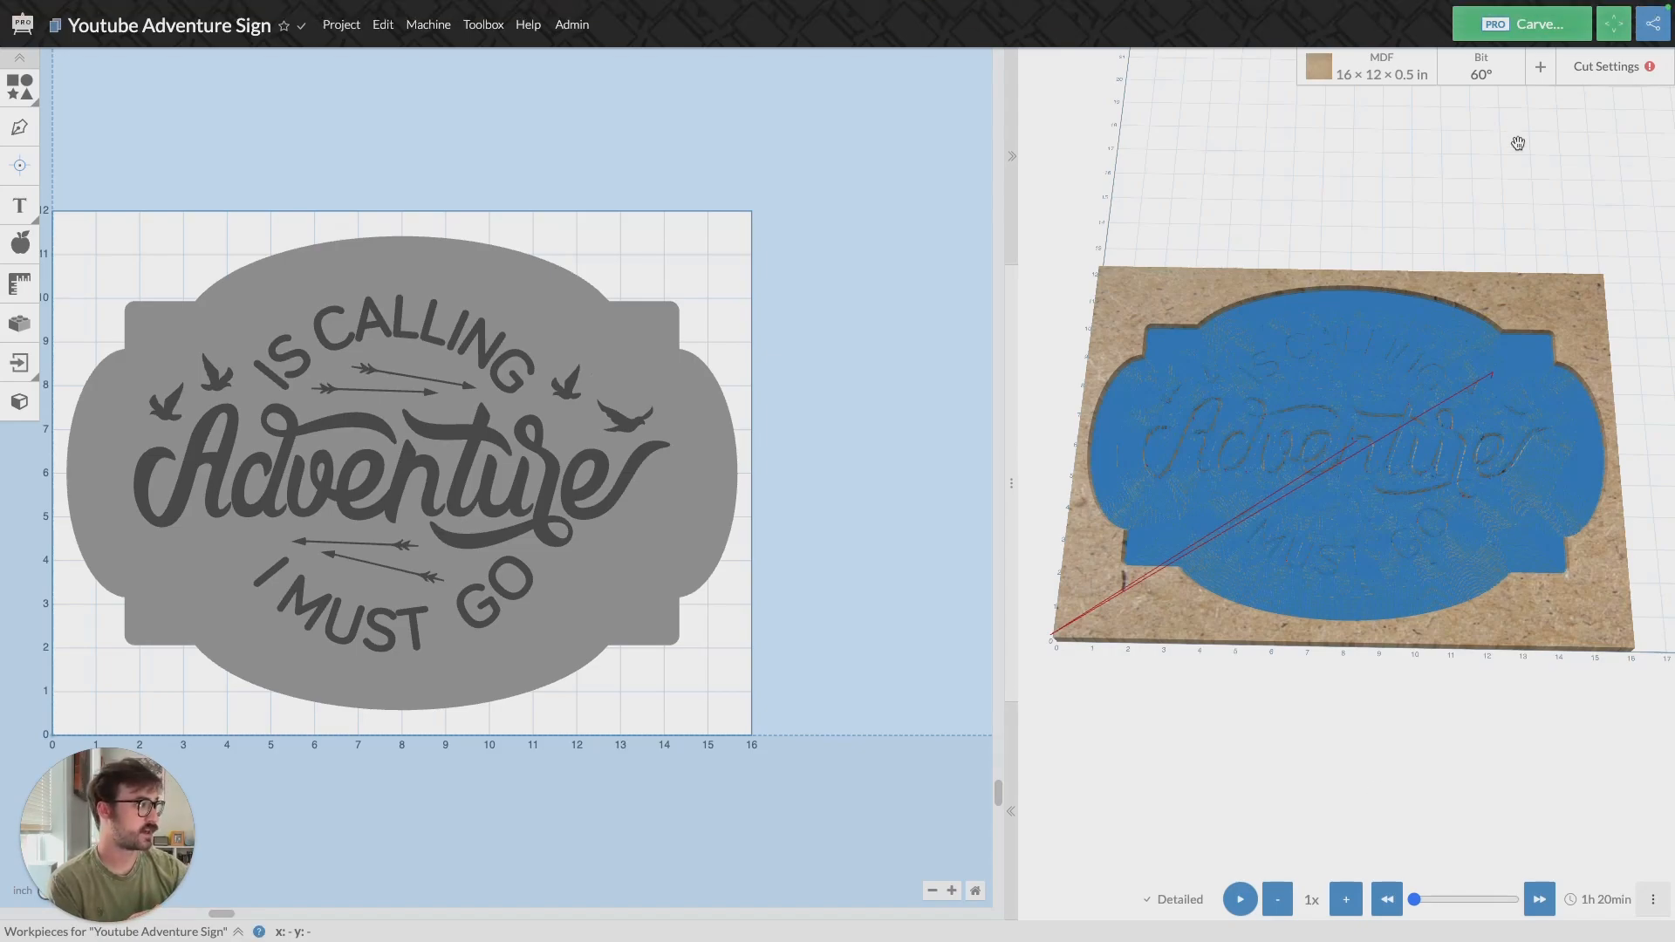
- Make the 60° V-bit the detail bit and choose the 1/4 in Solid Carbide 3 Flute Straight end mill as the main bit
left_click(1540, 83)
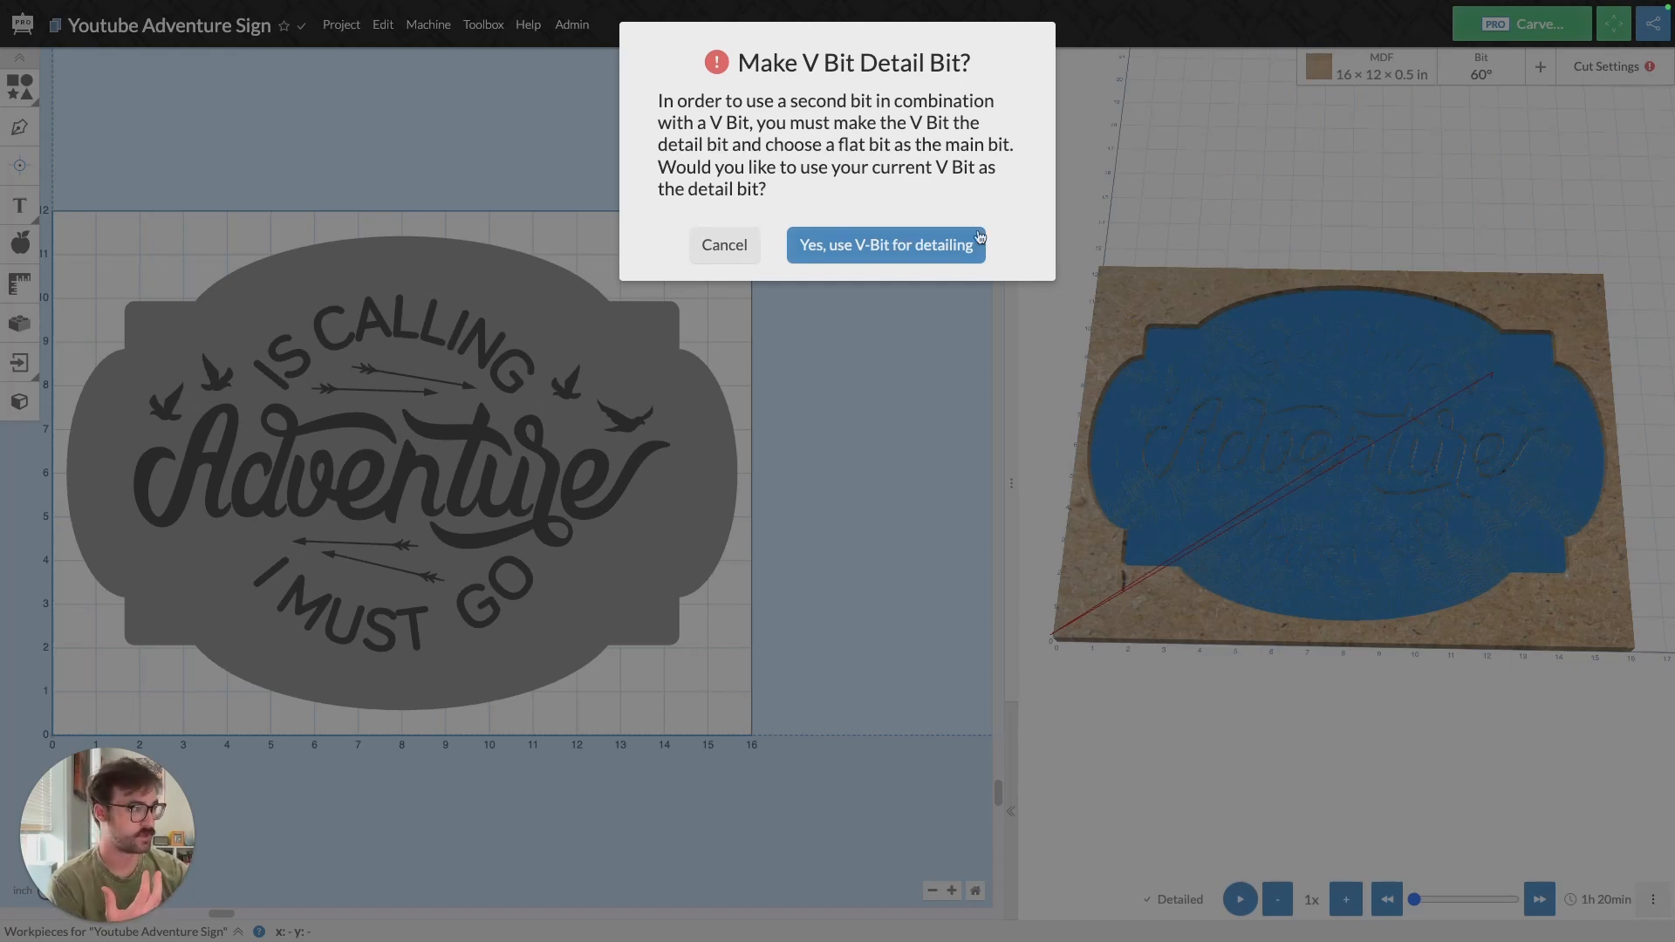
left_click(881, 254)
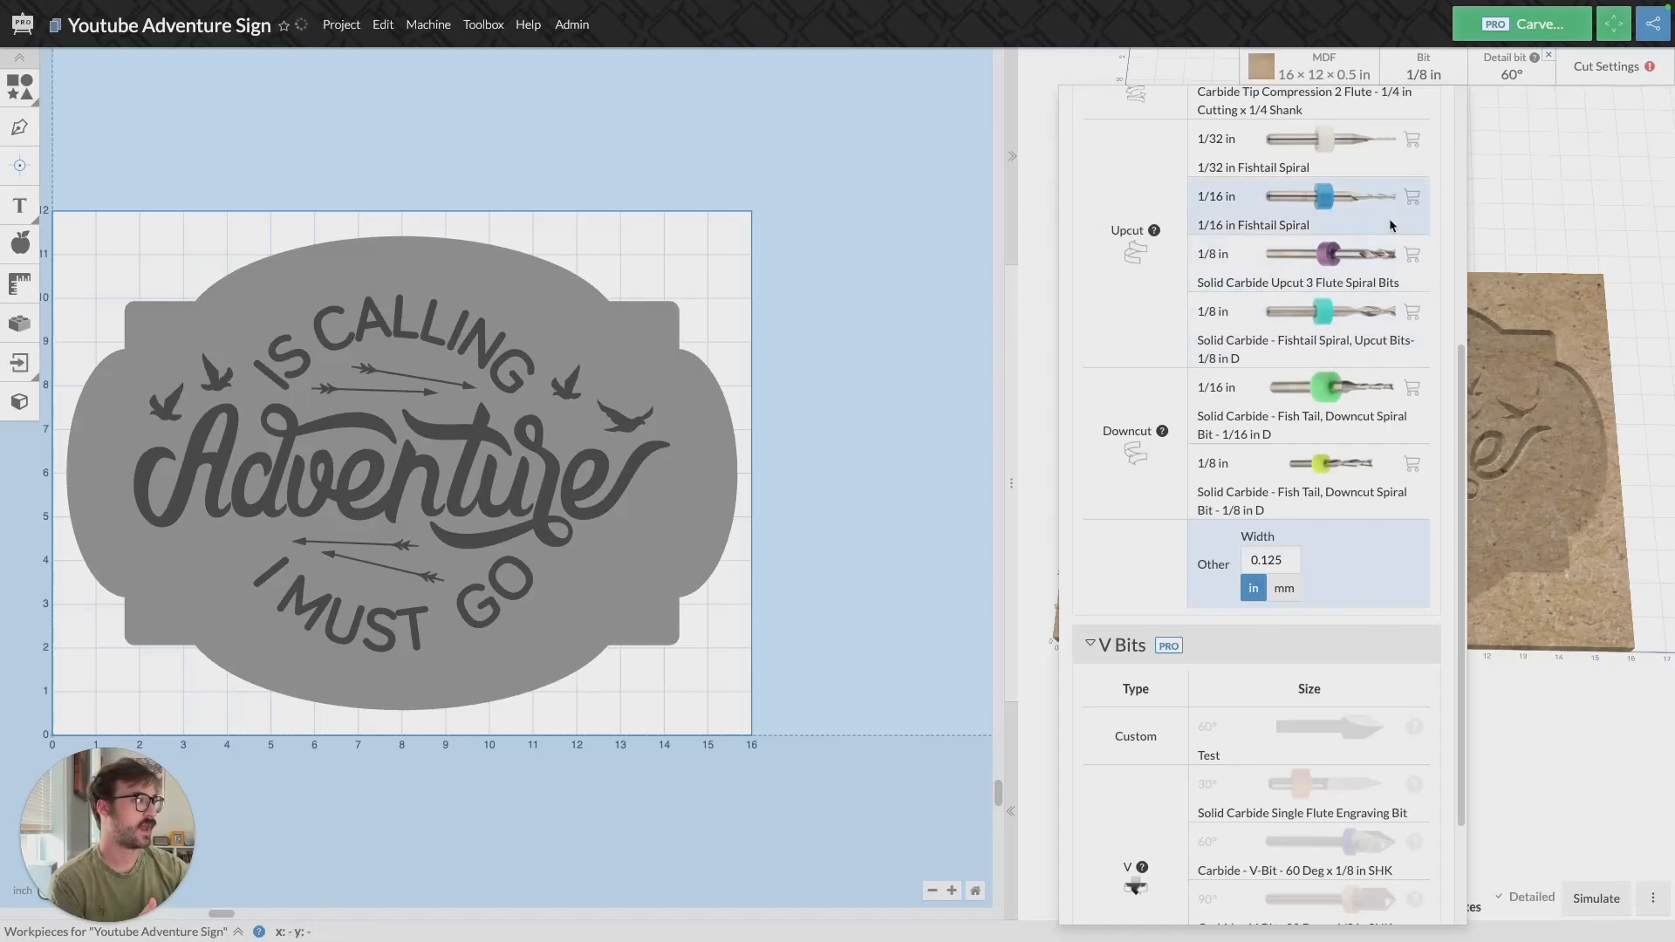
scroll(1362, 363, "up", 3)
scroll(1362, 363, "up", 2)
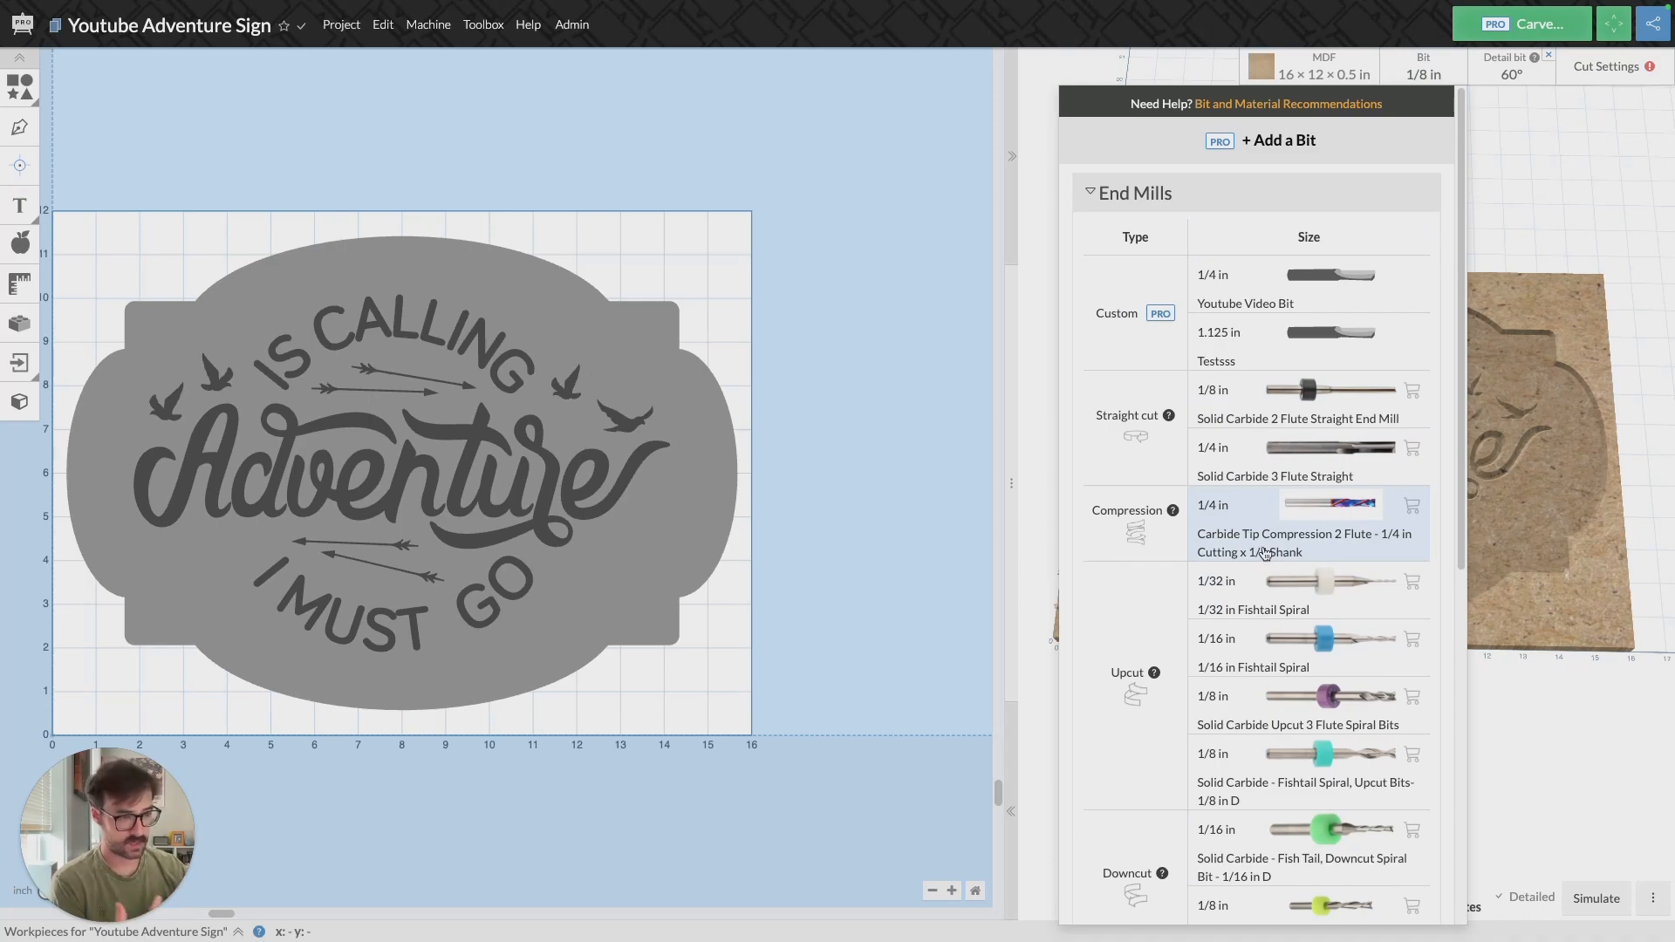
left_click(1267, 475)
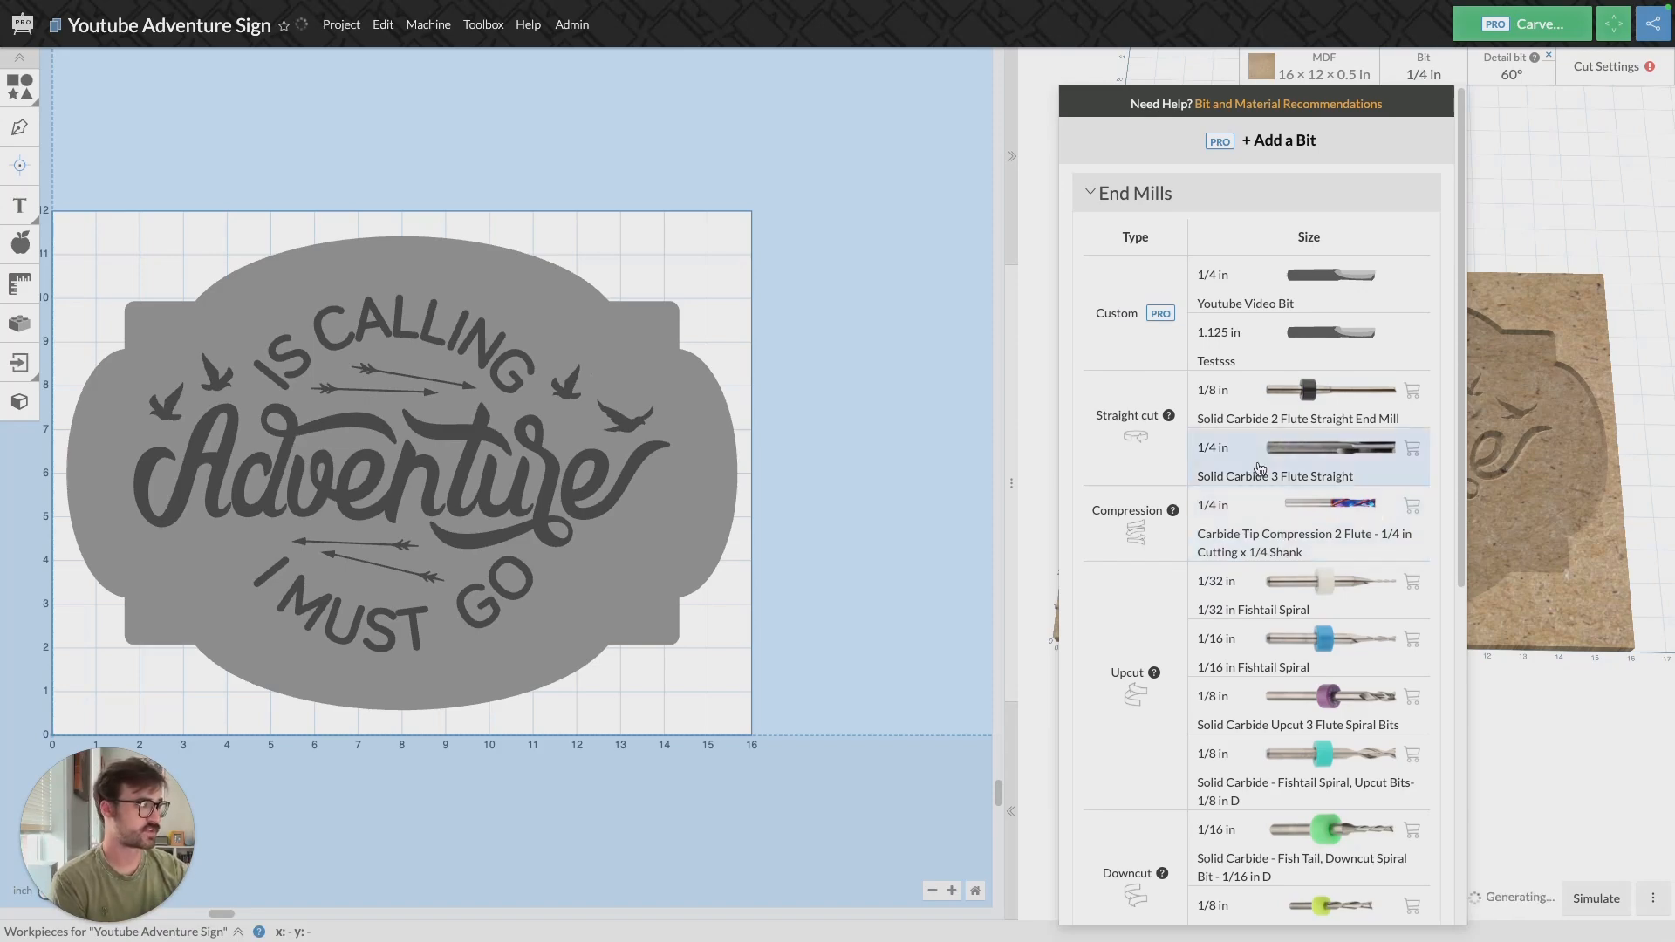
left_click(883, 317)
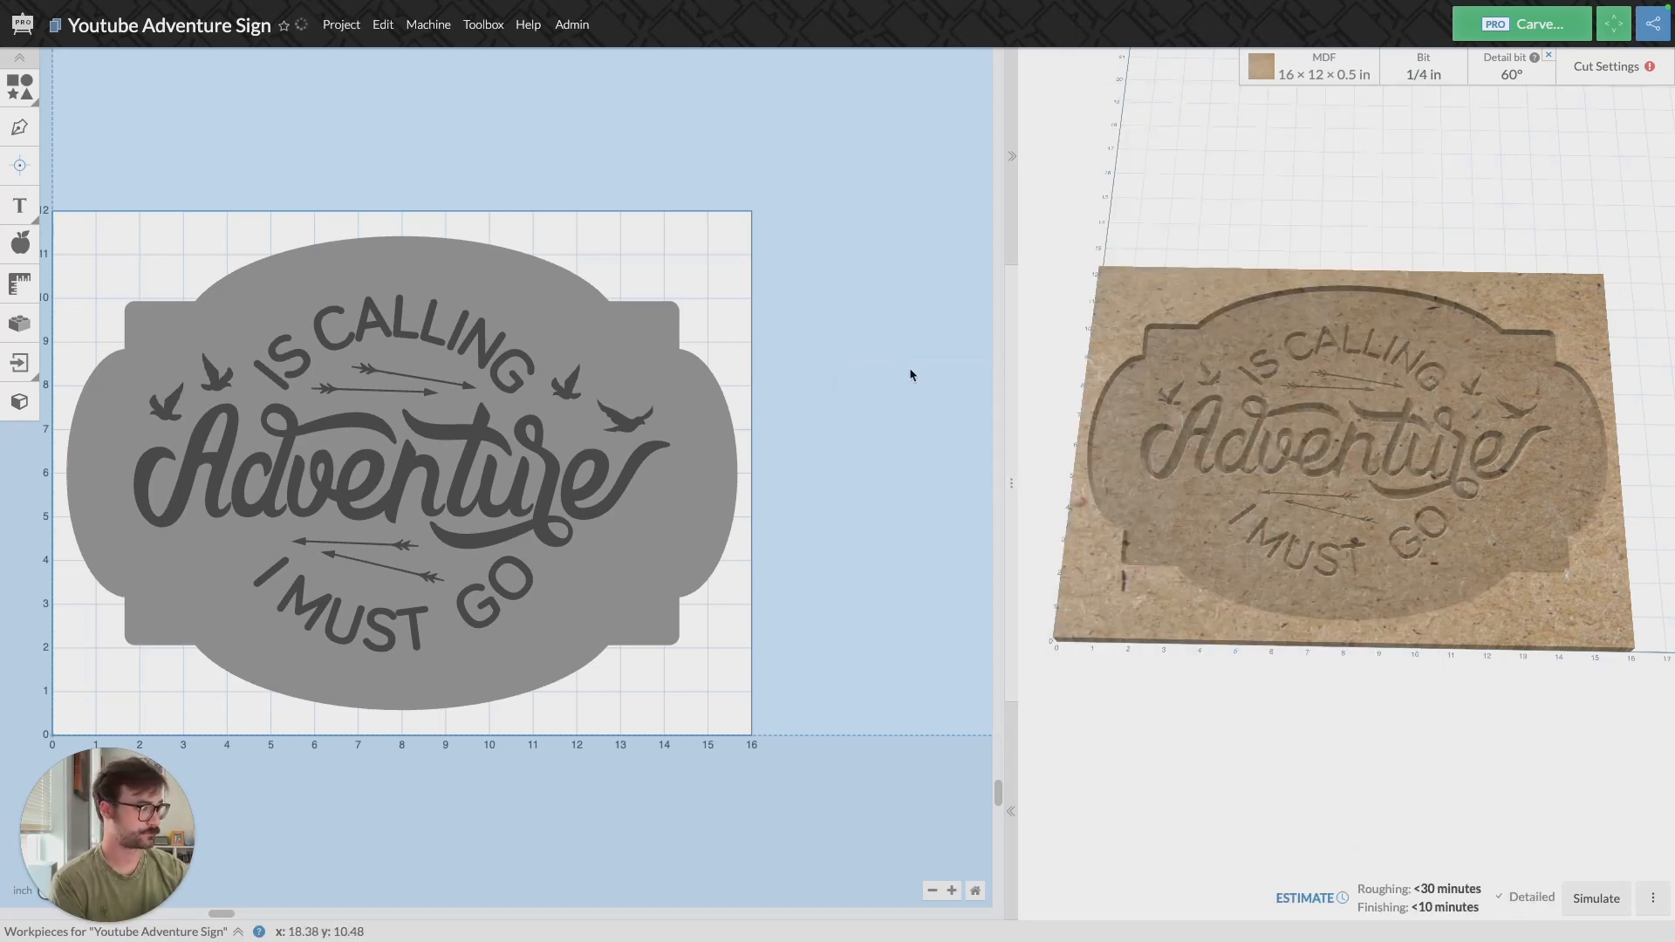
- Simulate the two-bit carve and examine the roughing and detail toolpaths on the 3D preview
left_click_drag(1312, 505, 1330, 603)
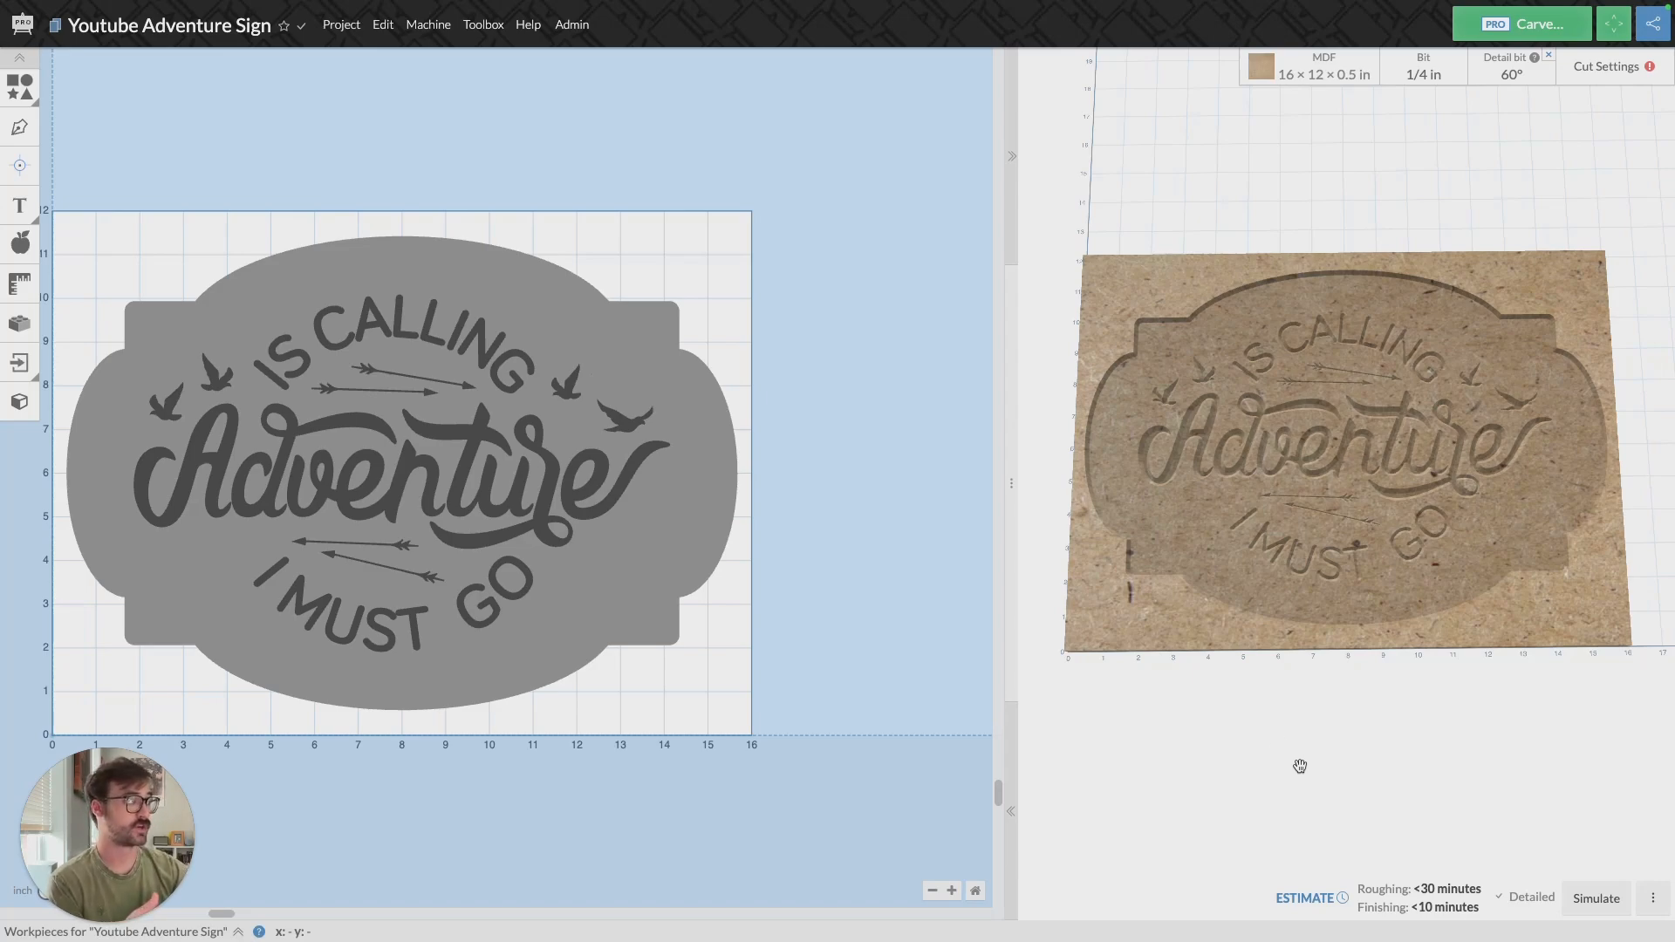
left_click(1596, 899)
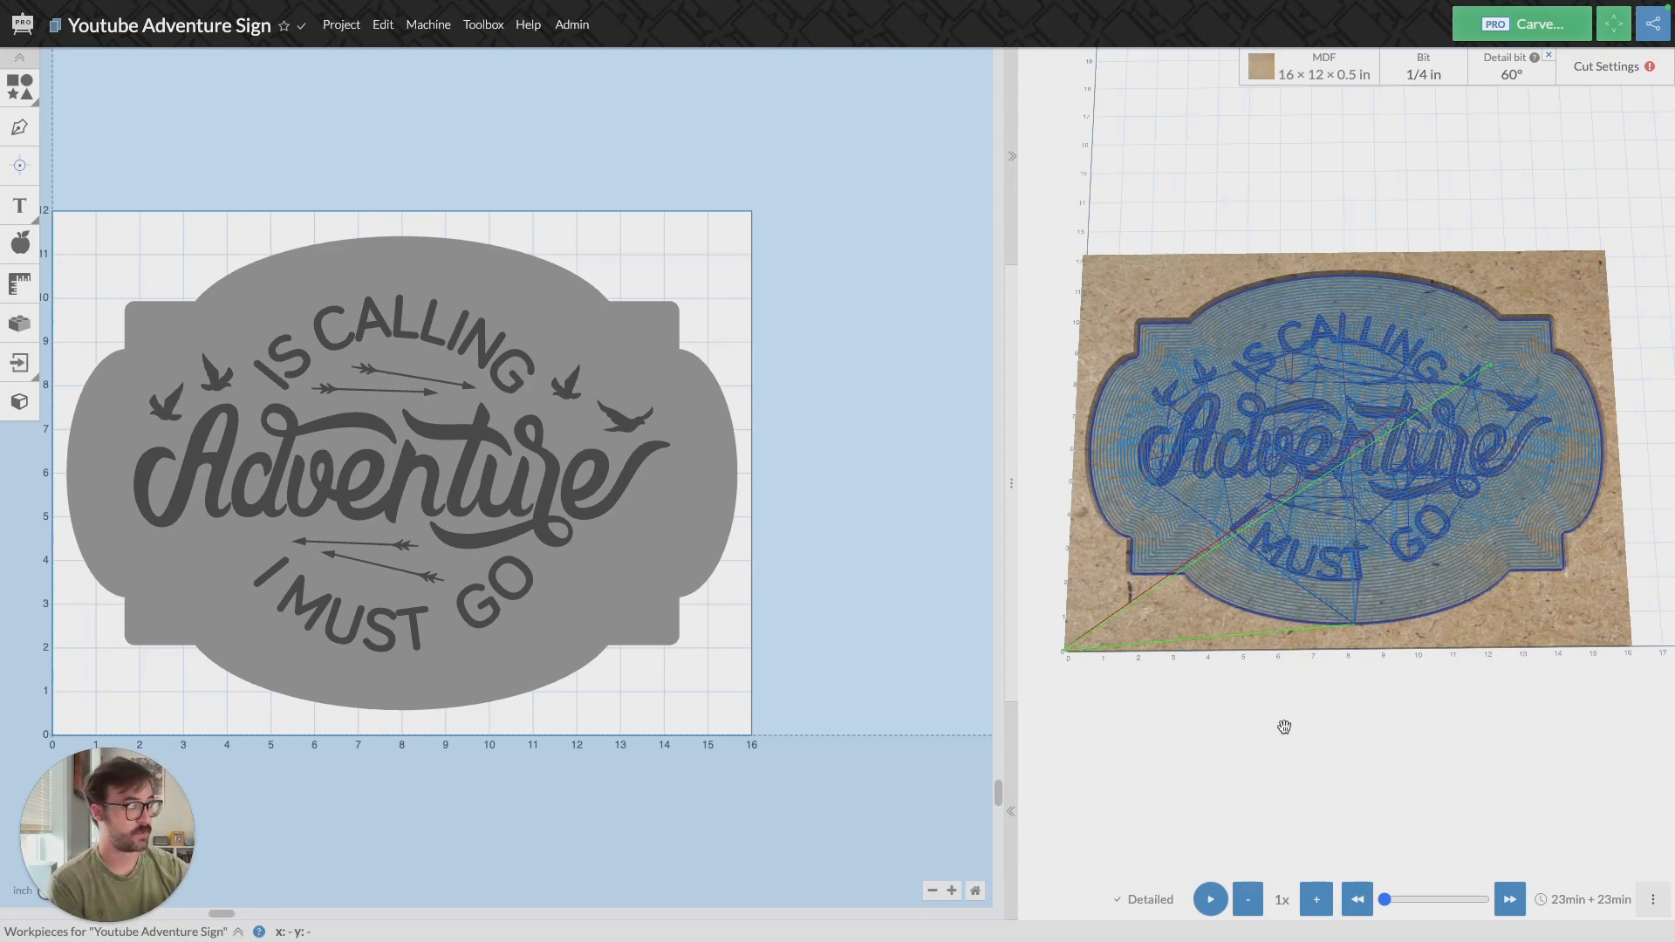
scroll(1284, 725, "up", 4)
scroll(1283, 726, "down", 3)
left_click_drag(1287, 730, 1399, 636)
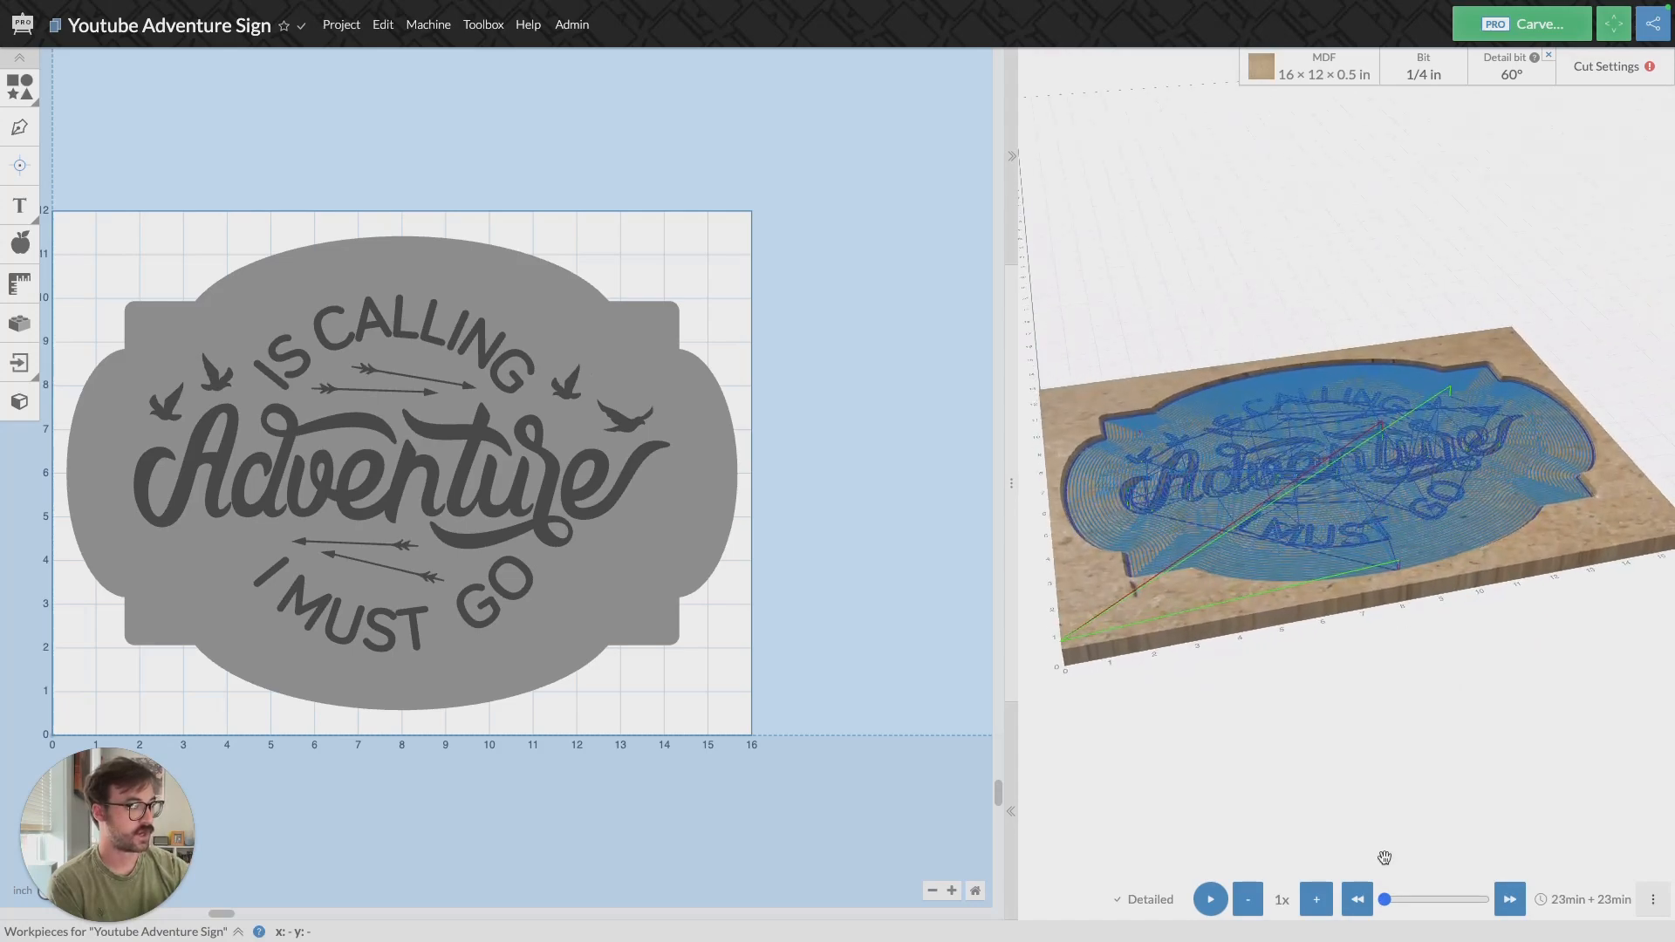
- Scrub the simulation from the early roughing cuts to the end of the roughing pass and inspect the cleared area
left_click(1387, 901)
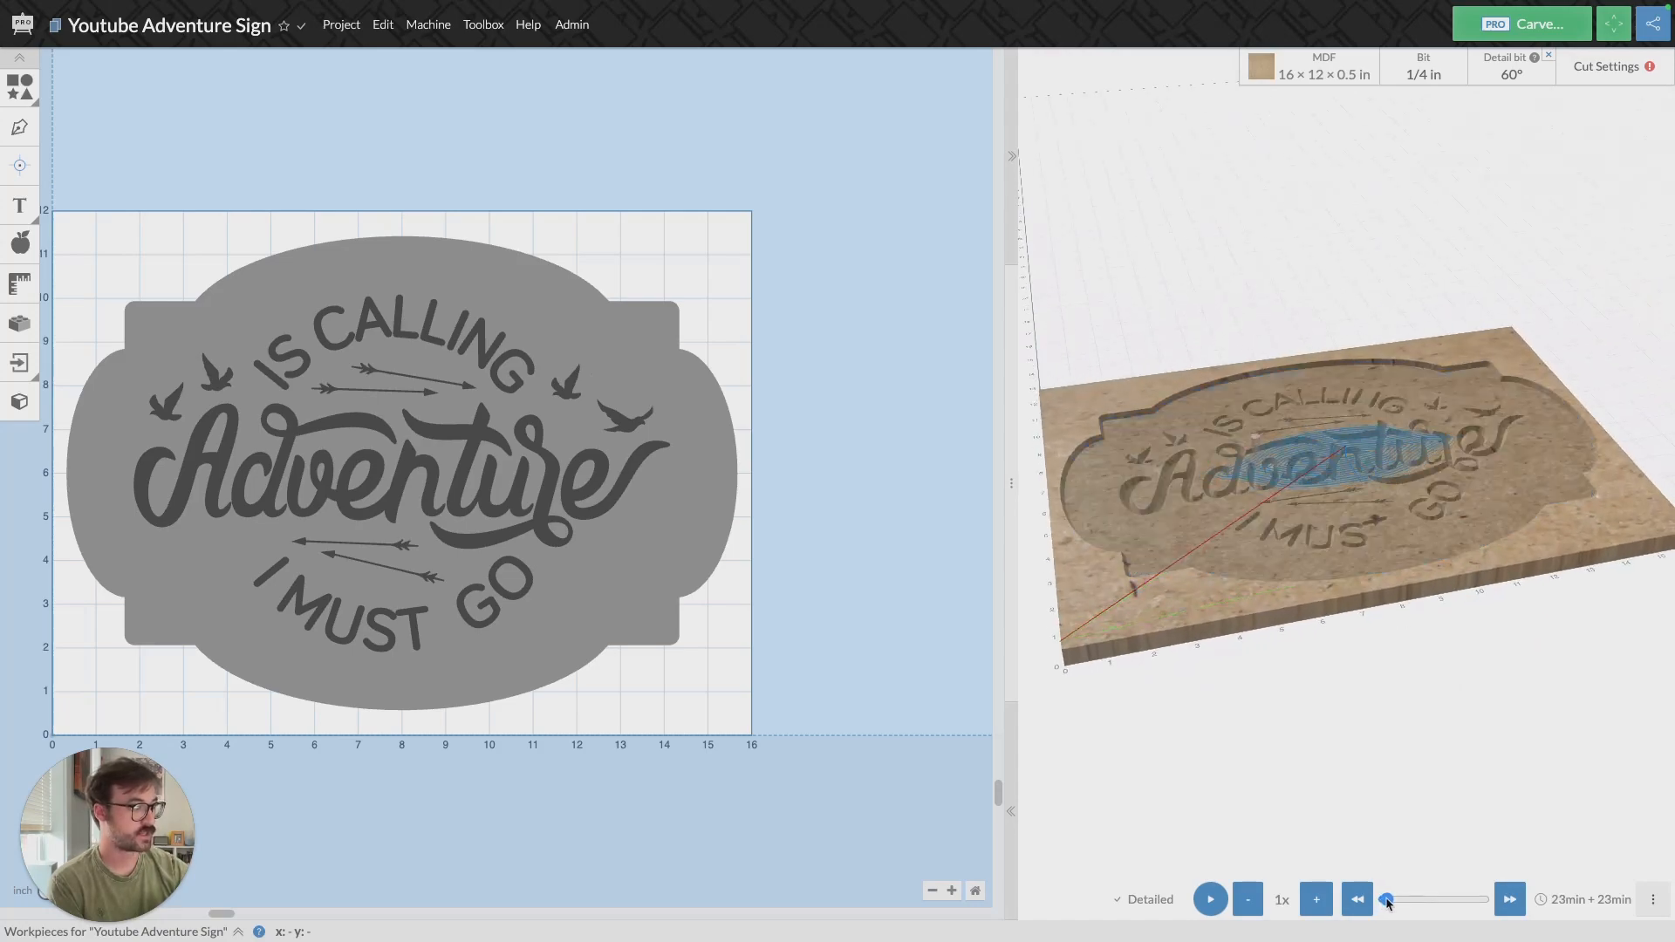
left_click_drag(1249, 765, 1319, 683)
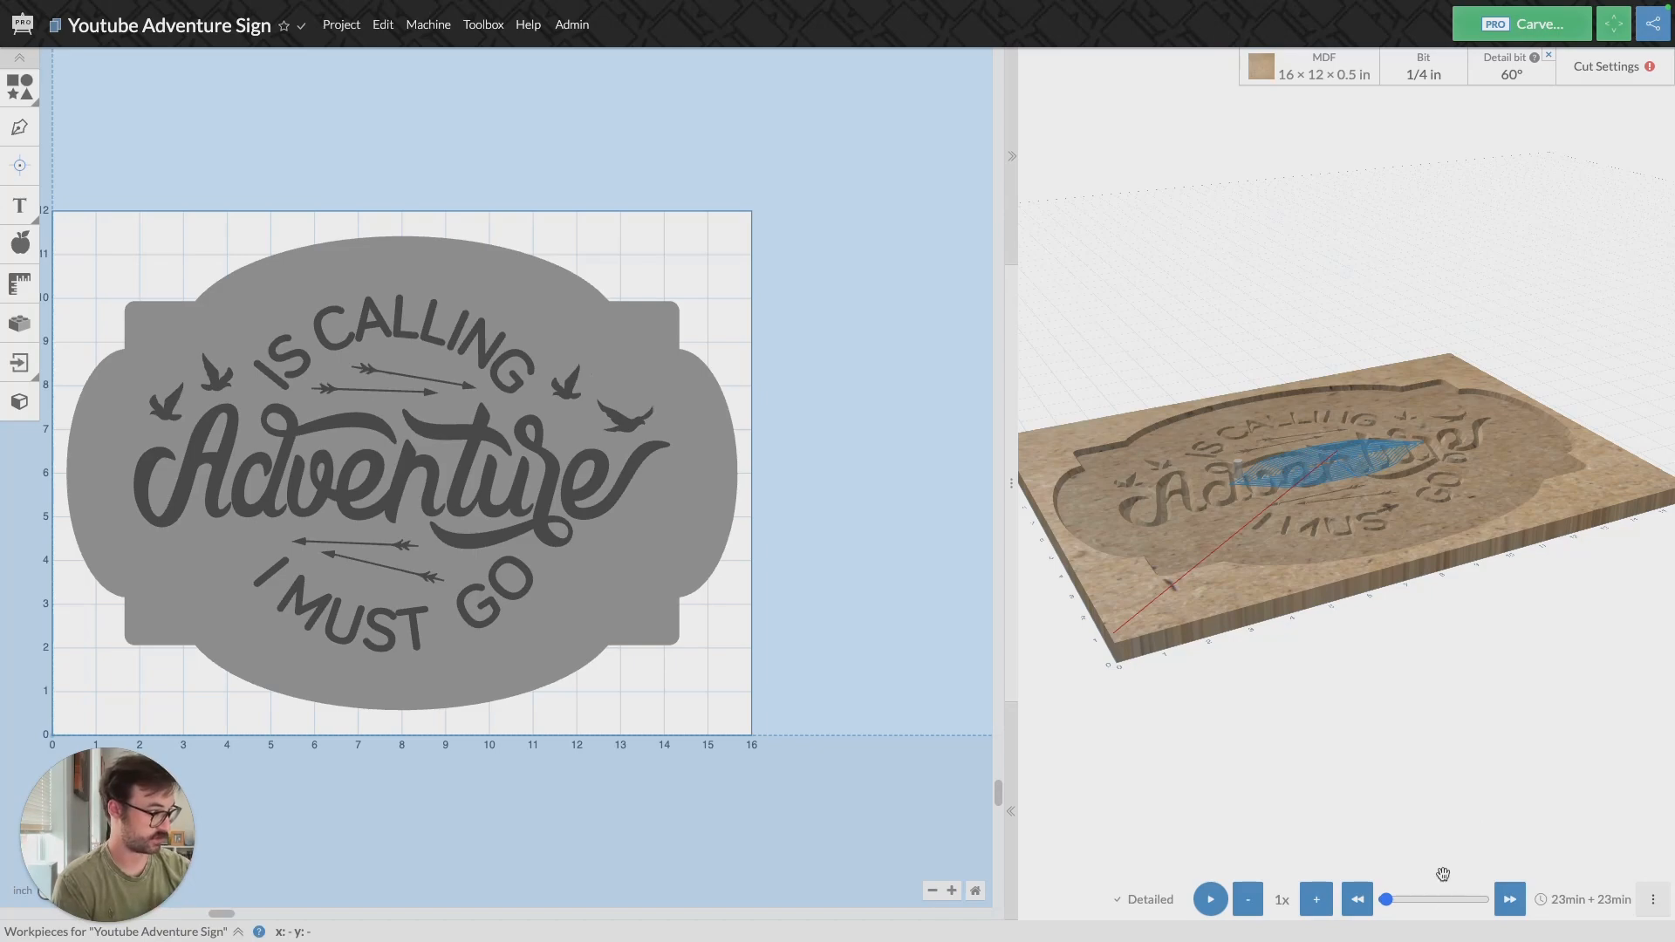
left_click_drag(1386, 901, 1427, 899)
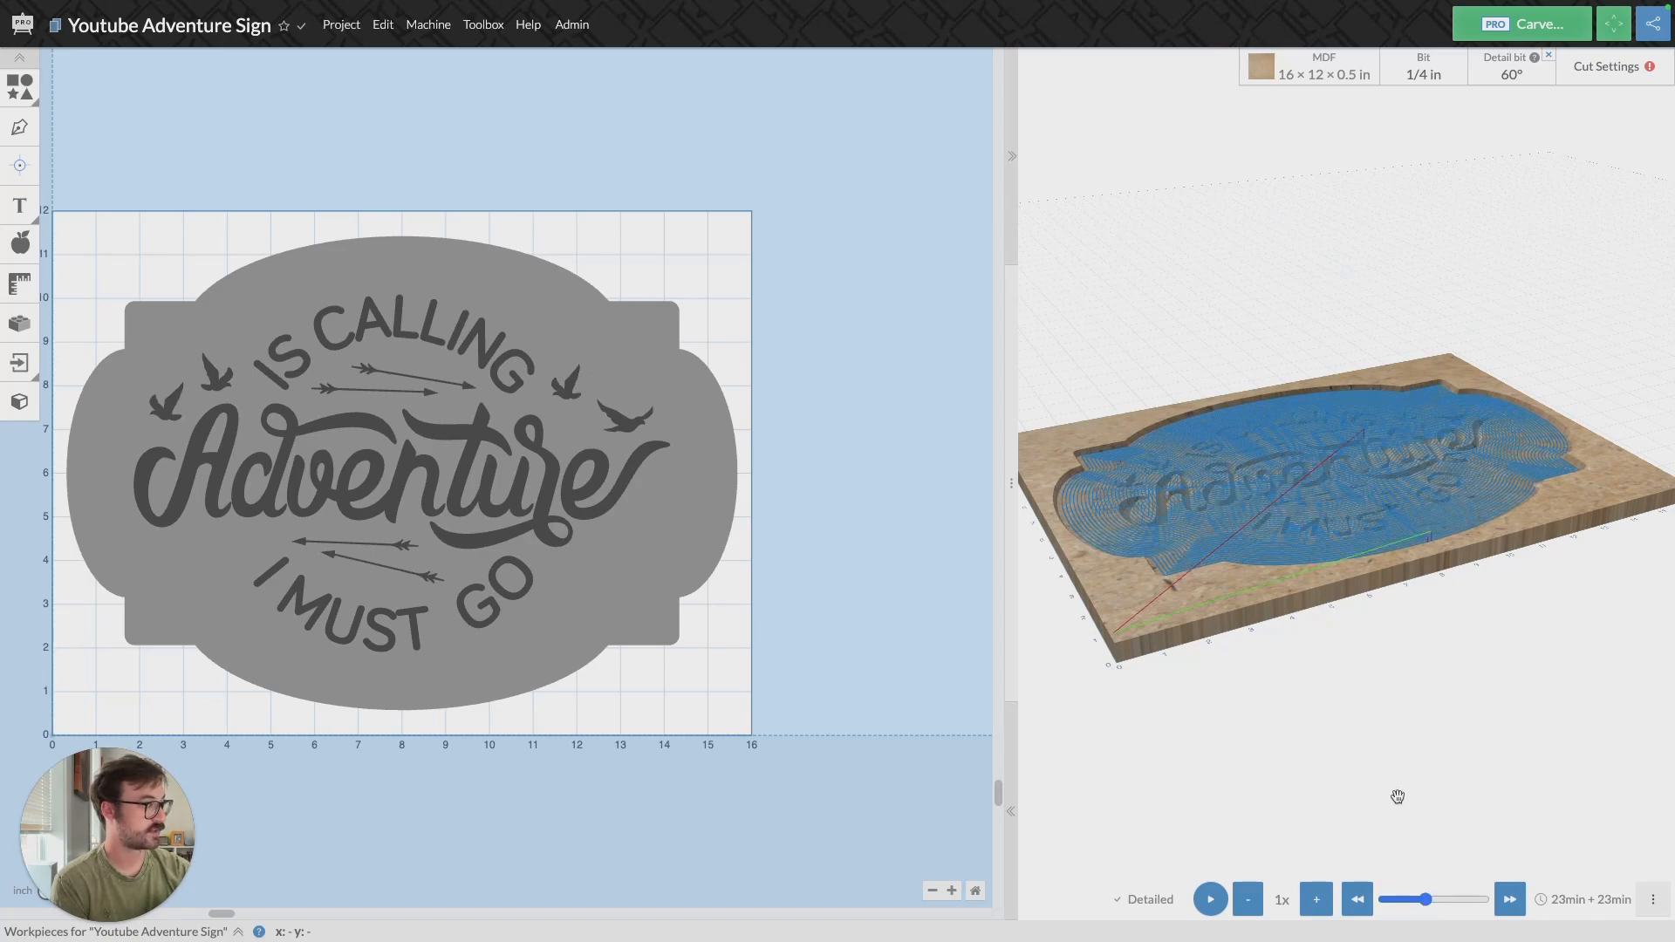
left_click_drag(1396, 793, 1338, 762)
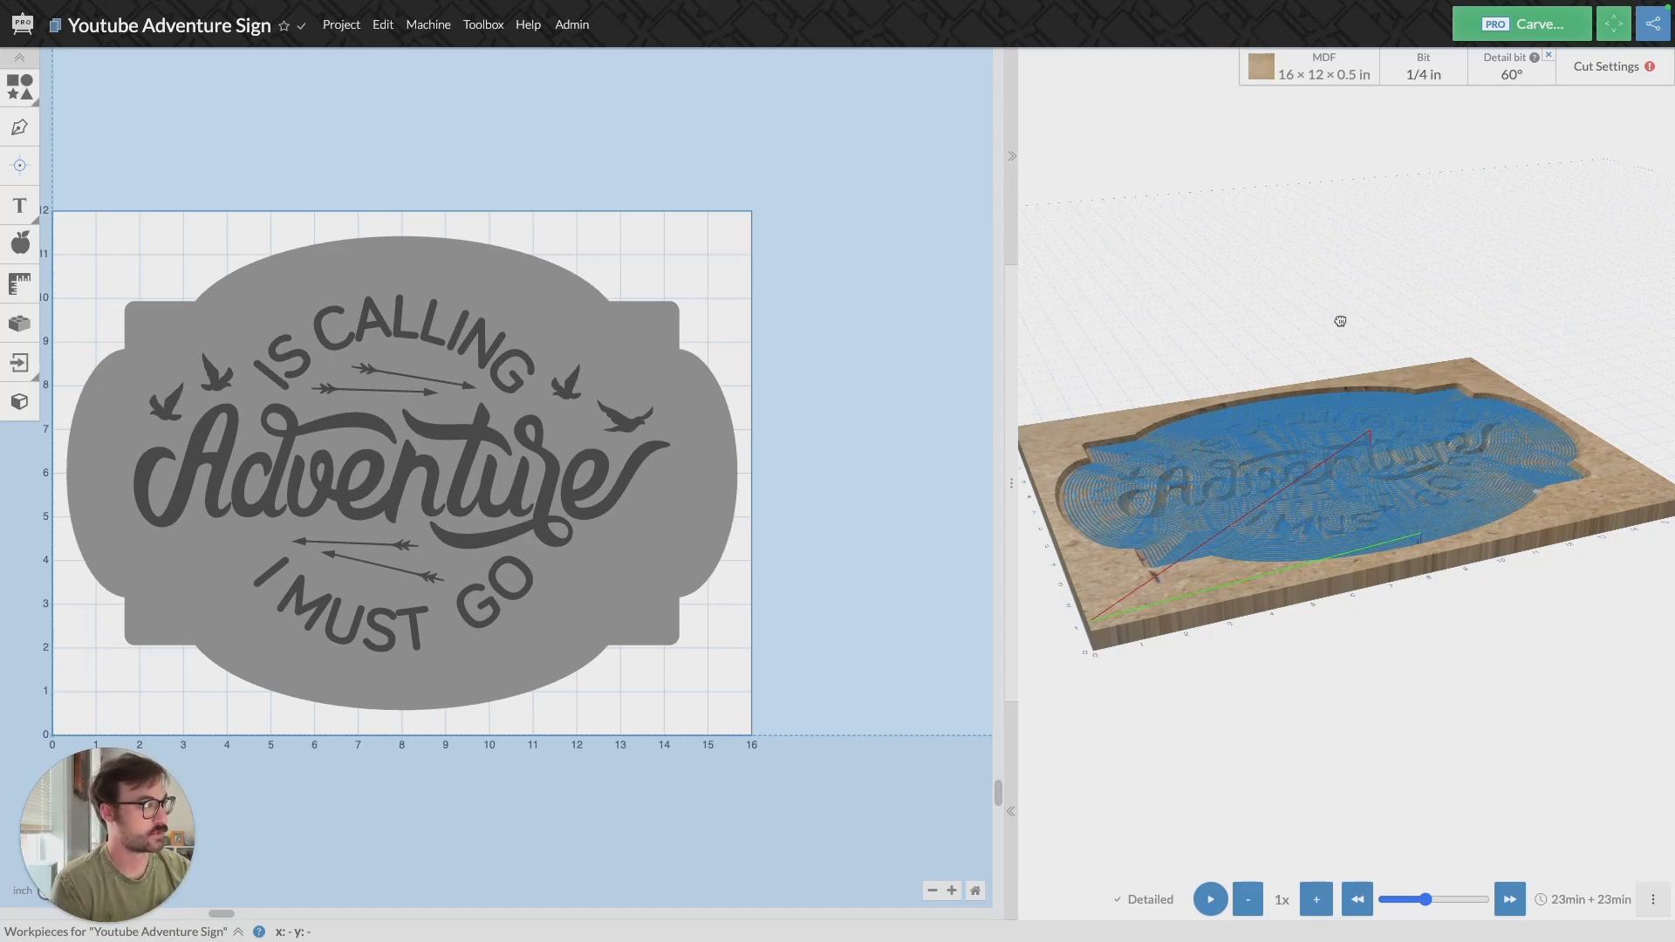
- Unlock the machine without homing it and close the machine dialog
left_click(1519, 27)
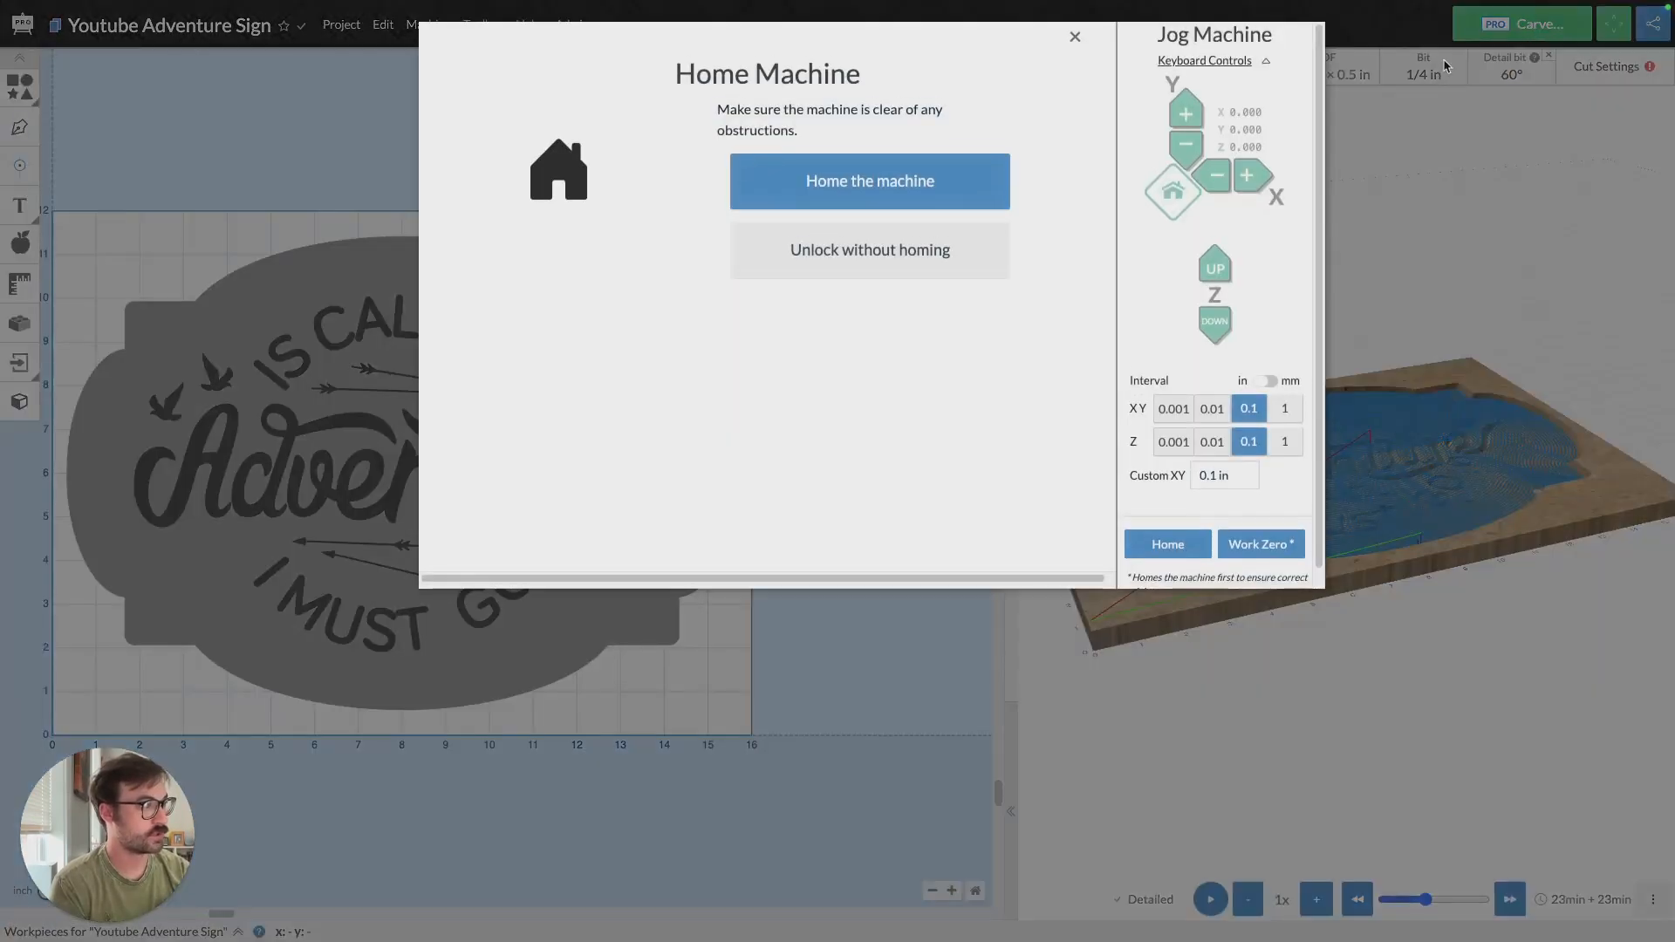
left_click(917, 257)
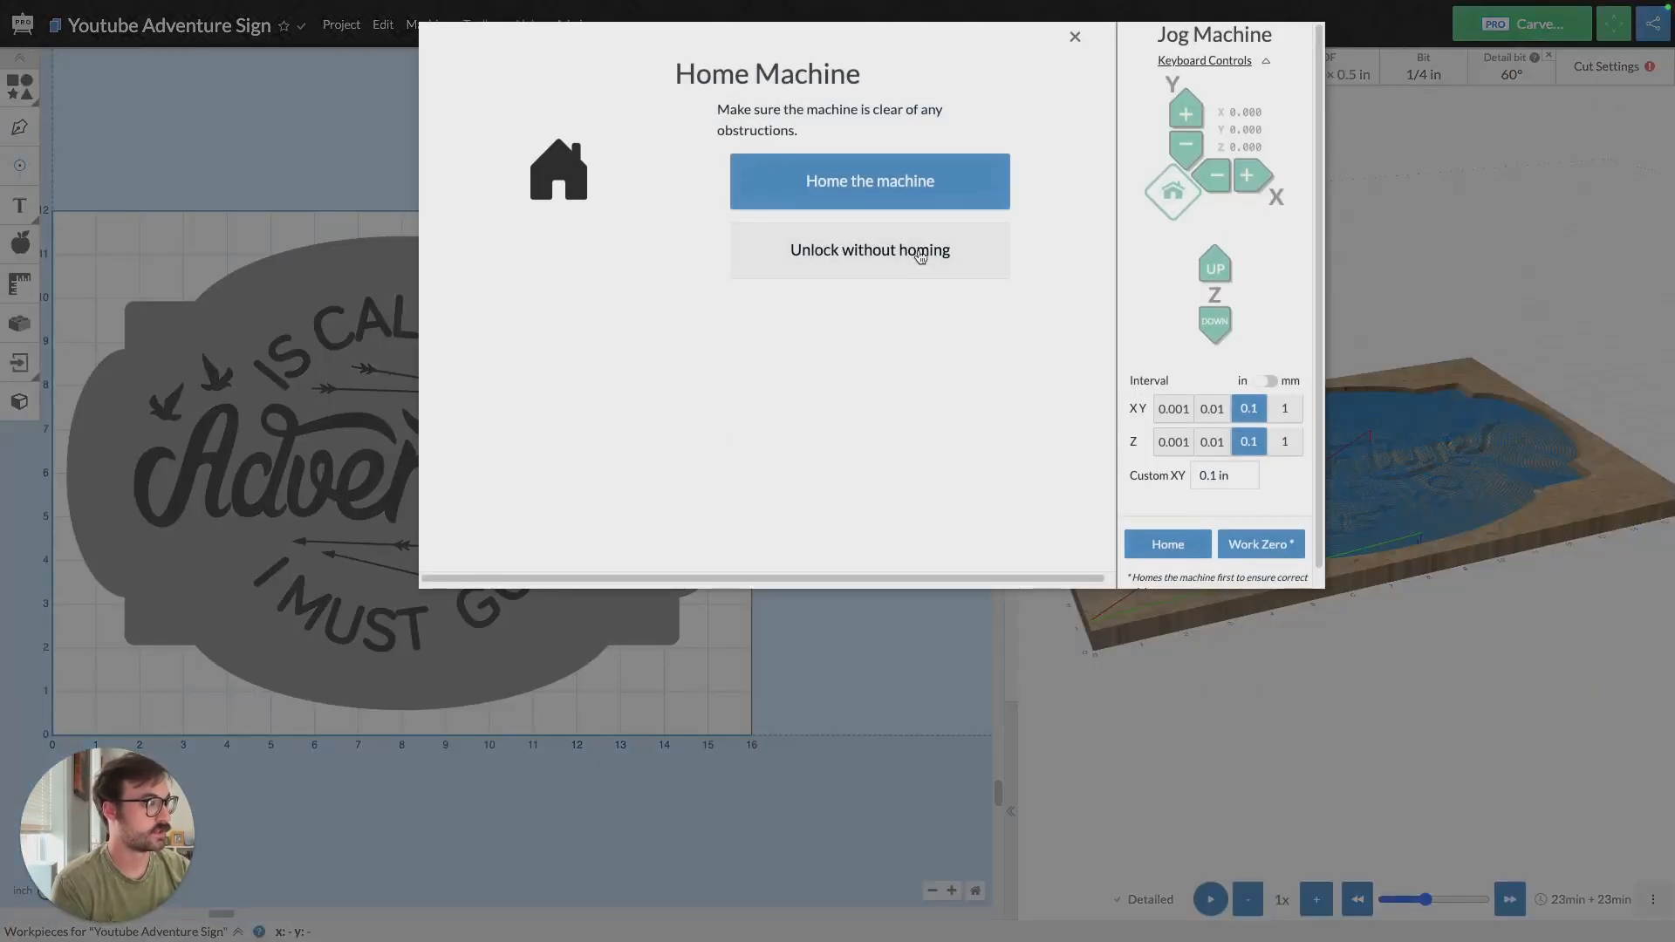
left_click(1075, 36)
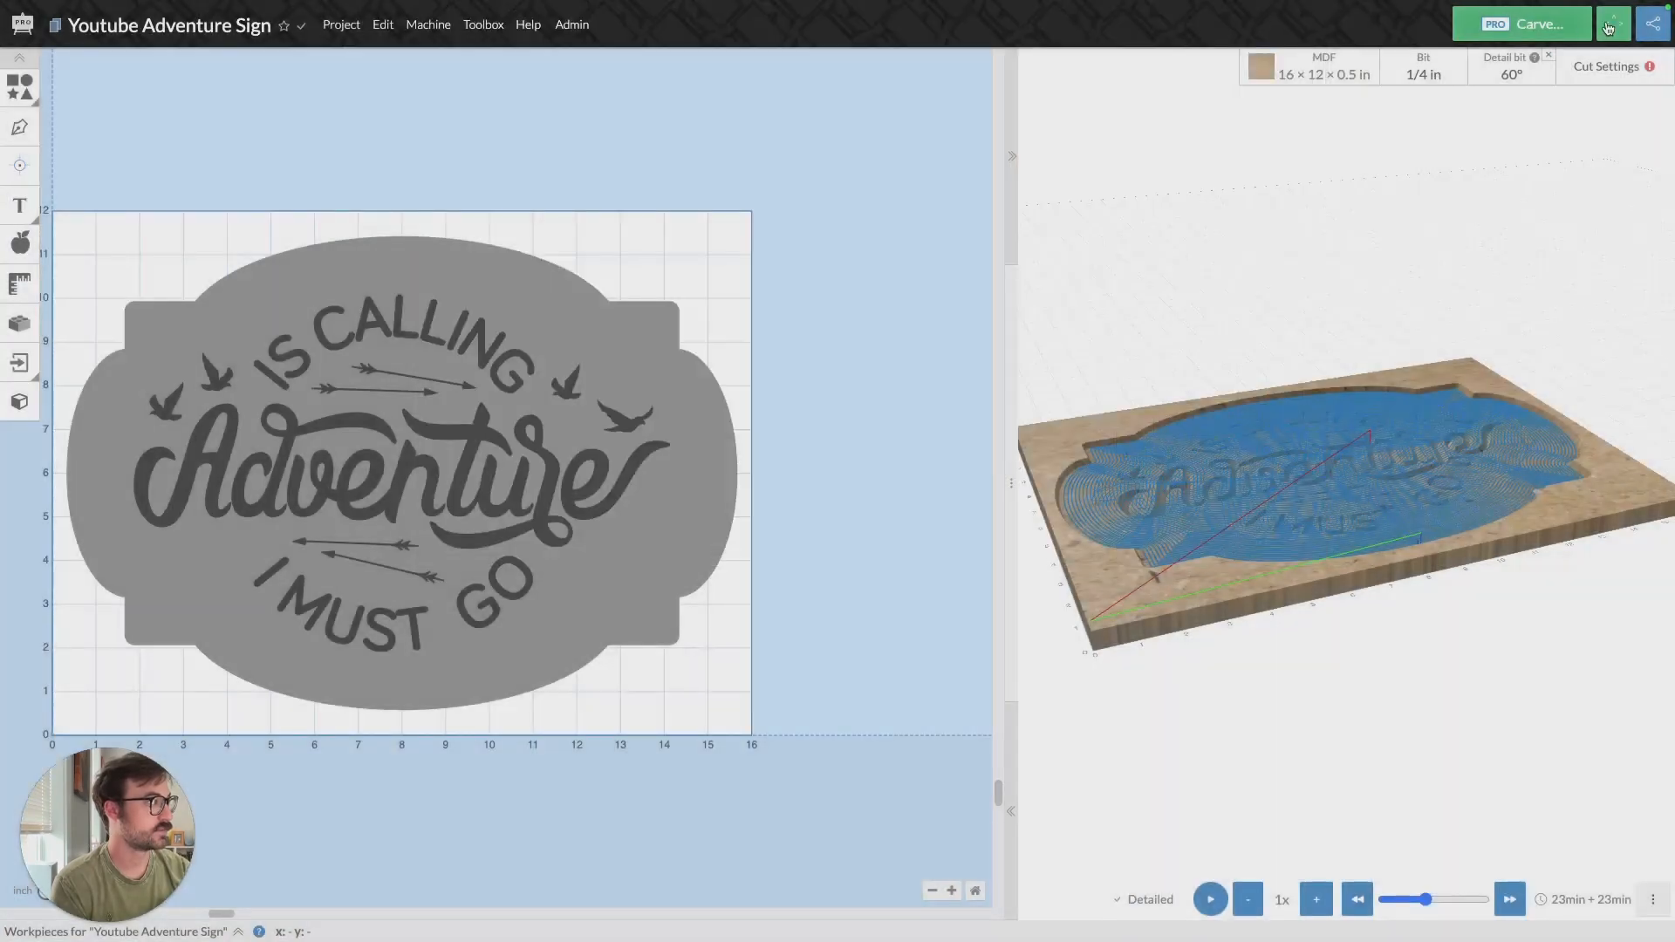
- Start the carve setup, confirming 0.500 in MDF and the secured material, and choose the Roughing pass
left_click(1541, 281)
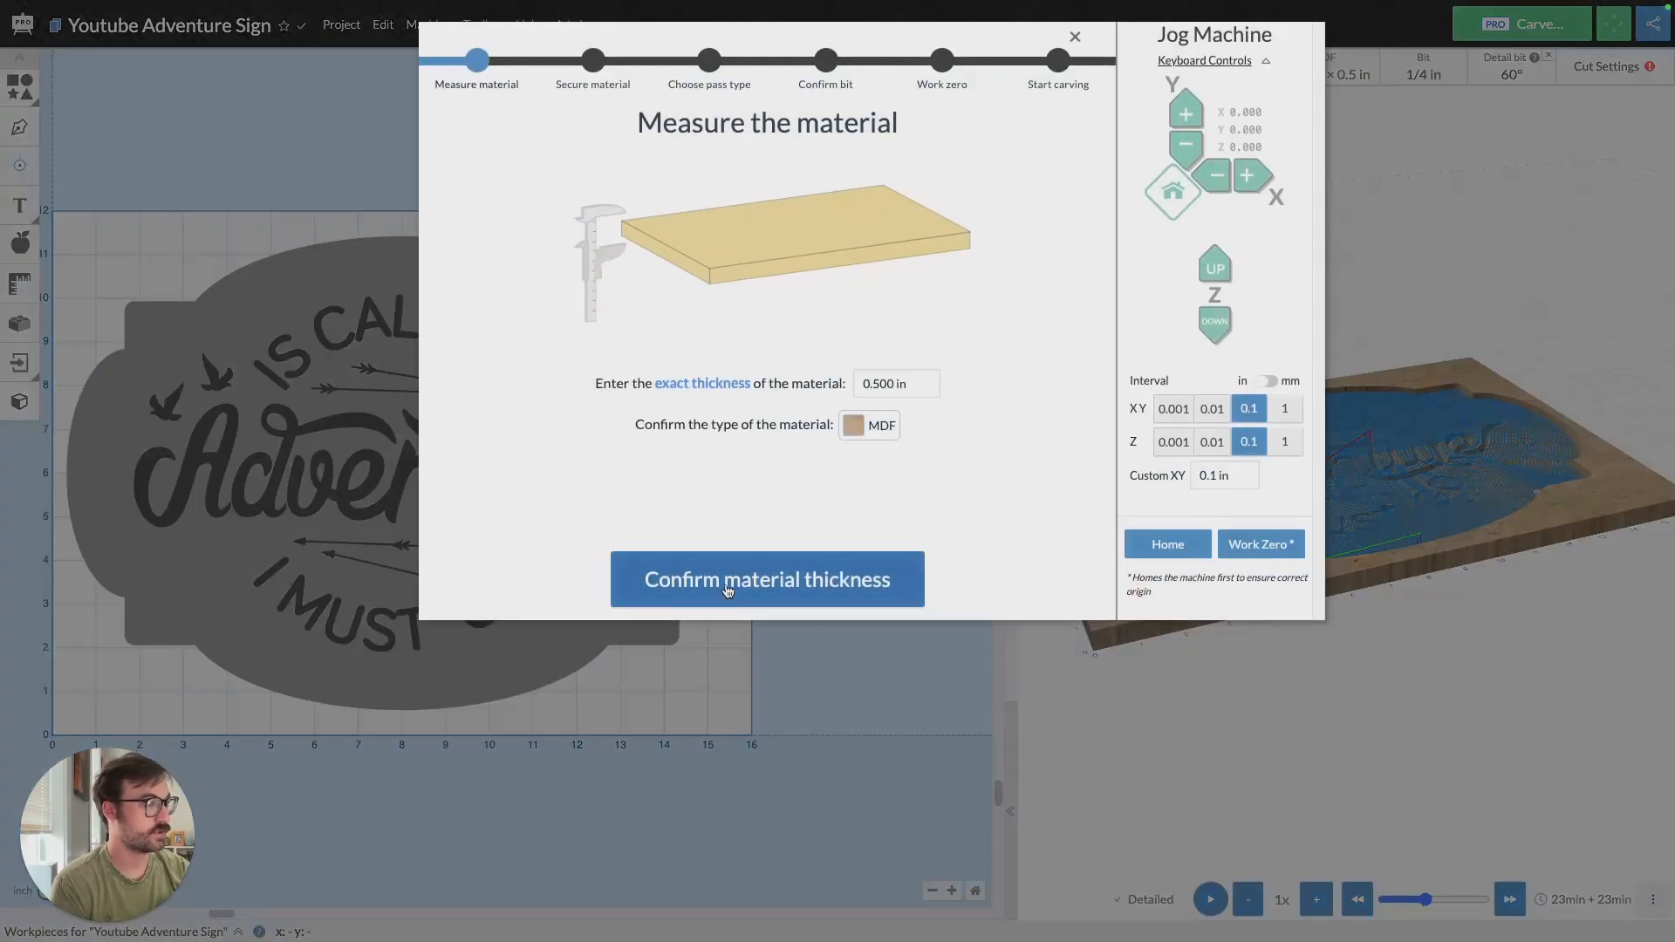
left_click(723, 598)
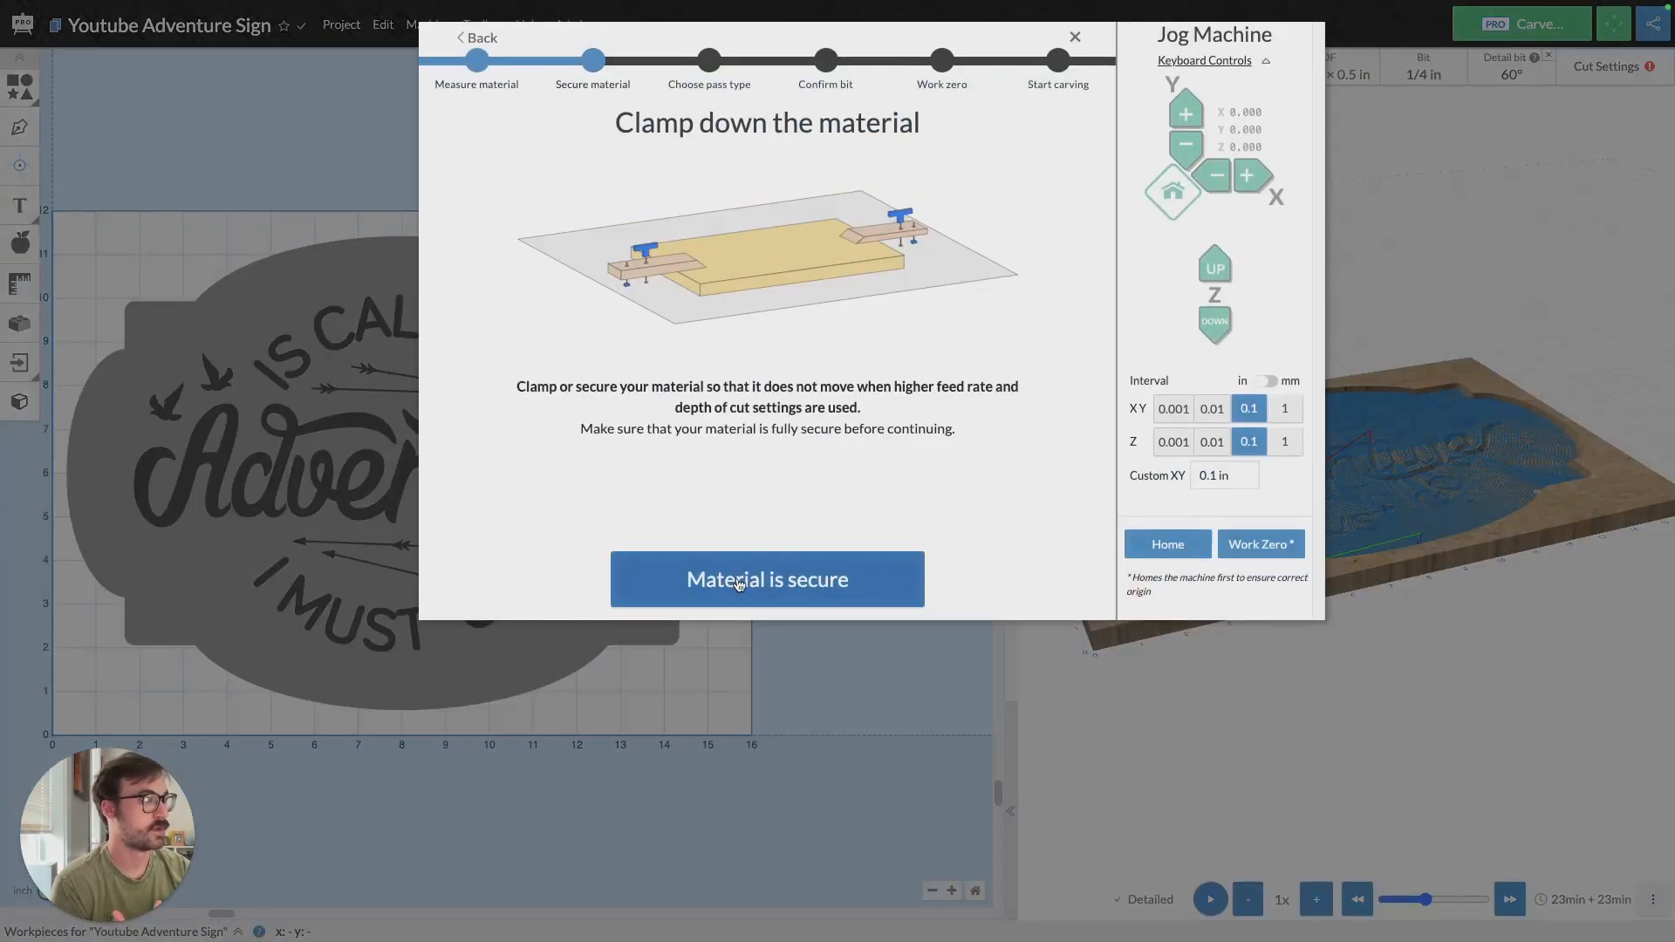
left_click(739, 582)
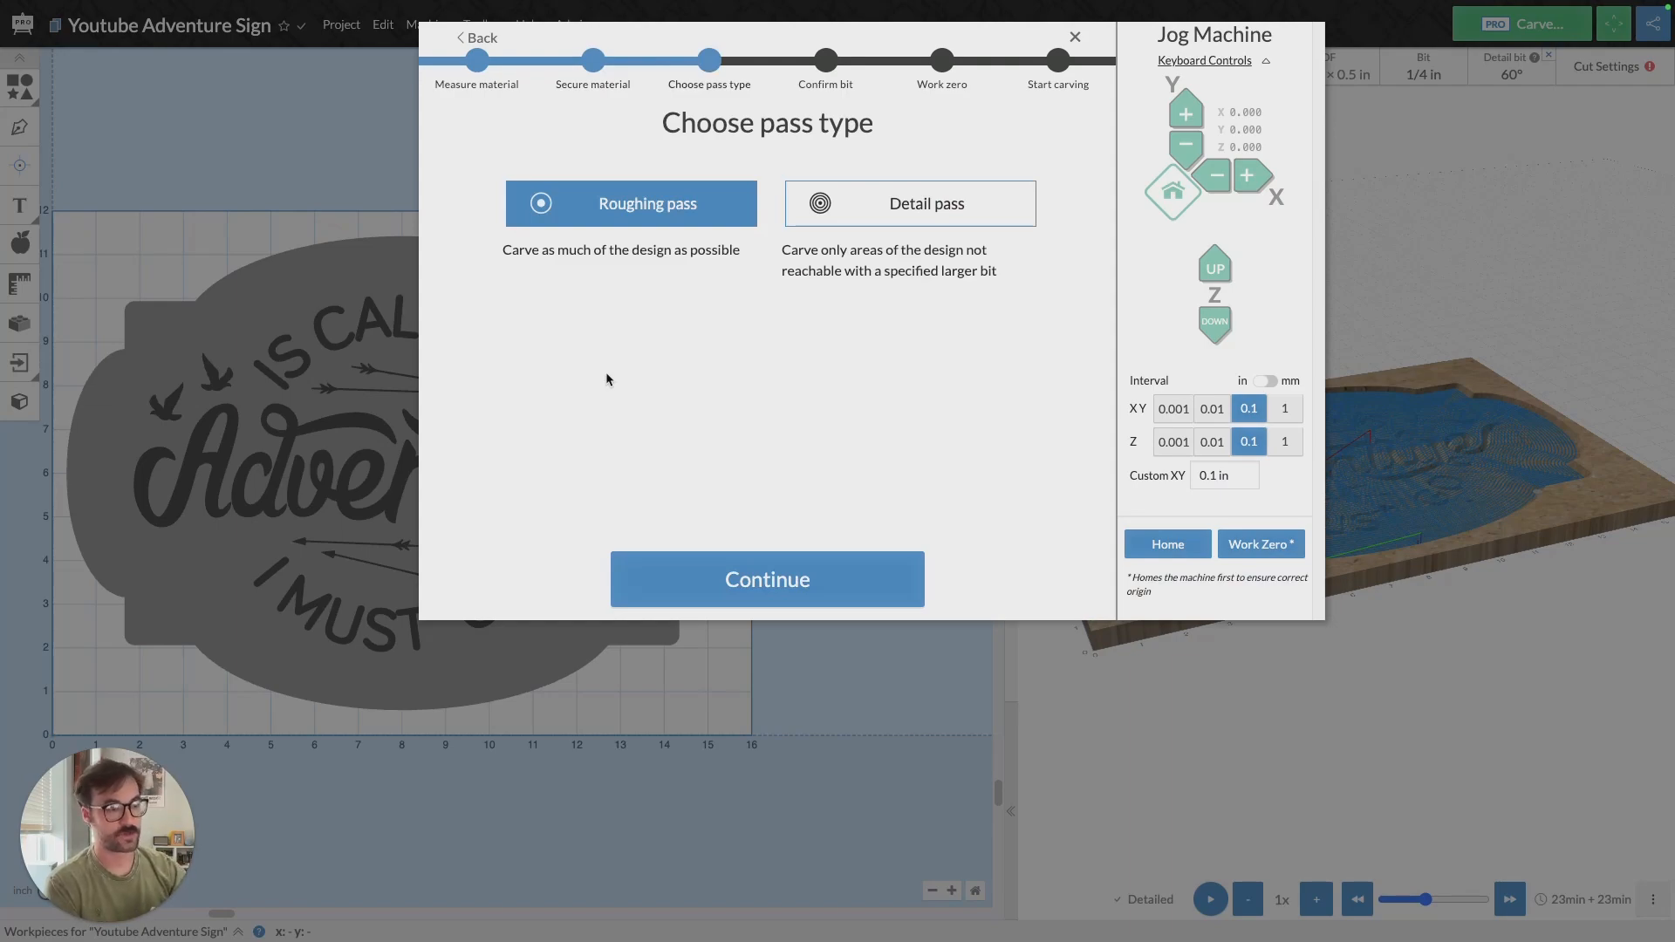
left_click(912, 224)
left_click(595, 223)
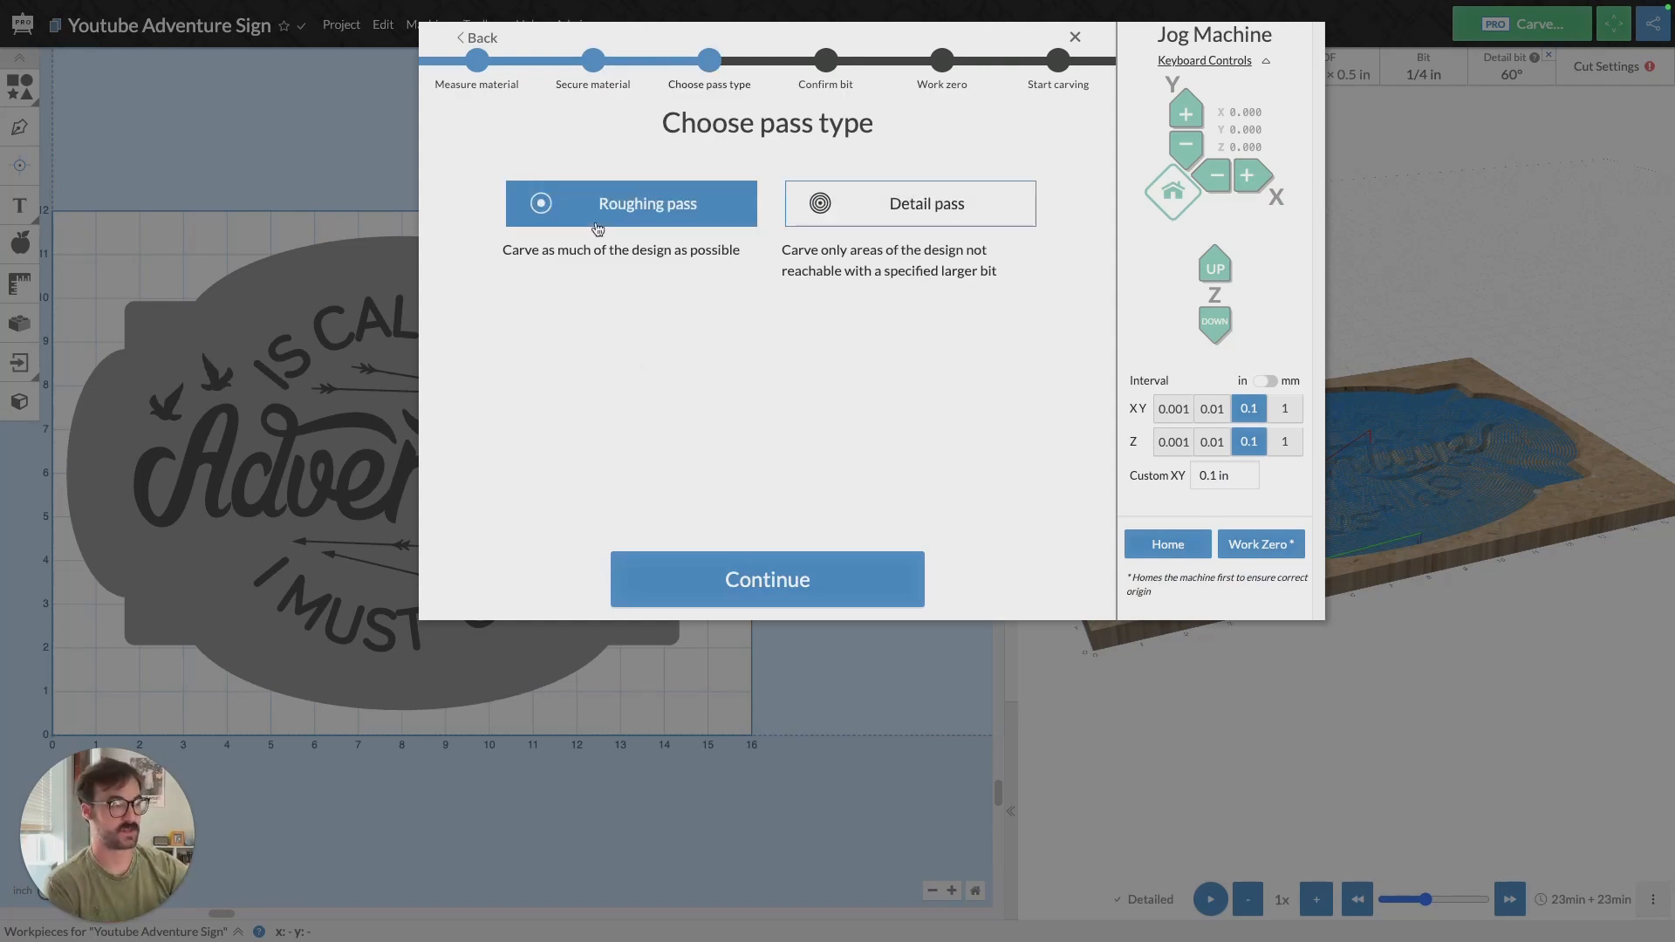
left_click(772, 577)
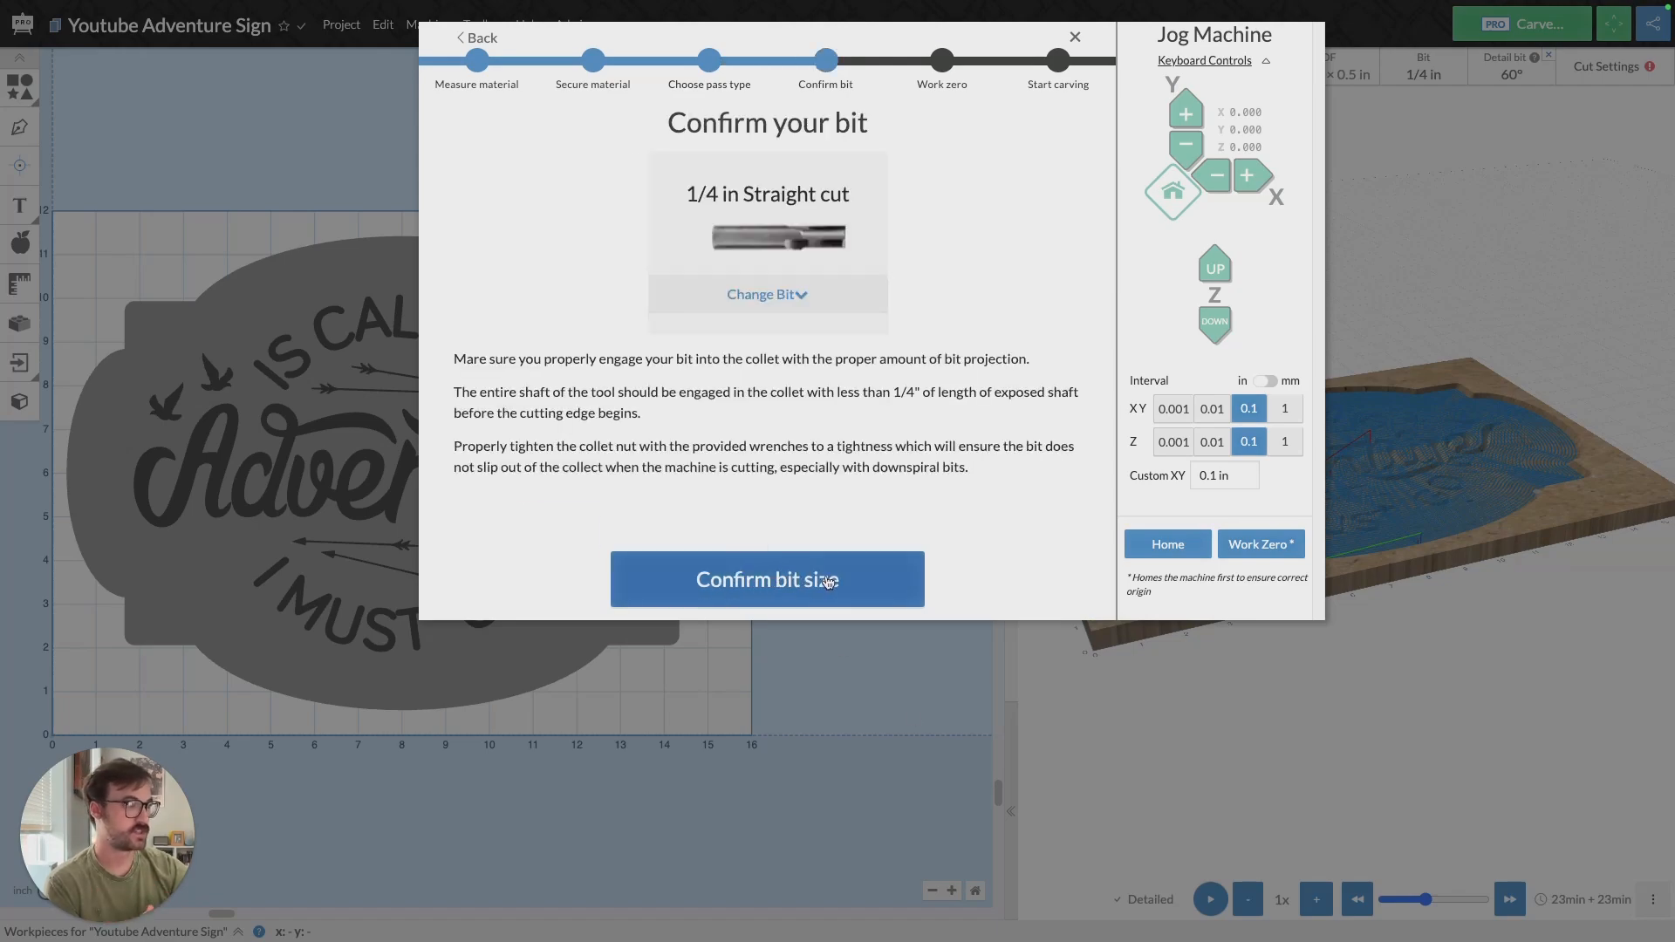
- Confirm the 1/4 in straight cut bit, back out of the Z-Probe setup and use a new position as work zero
left_click(829, 583)
left_click(644, 537)
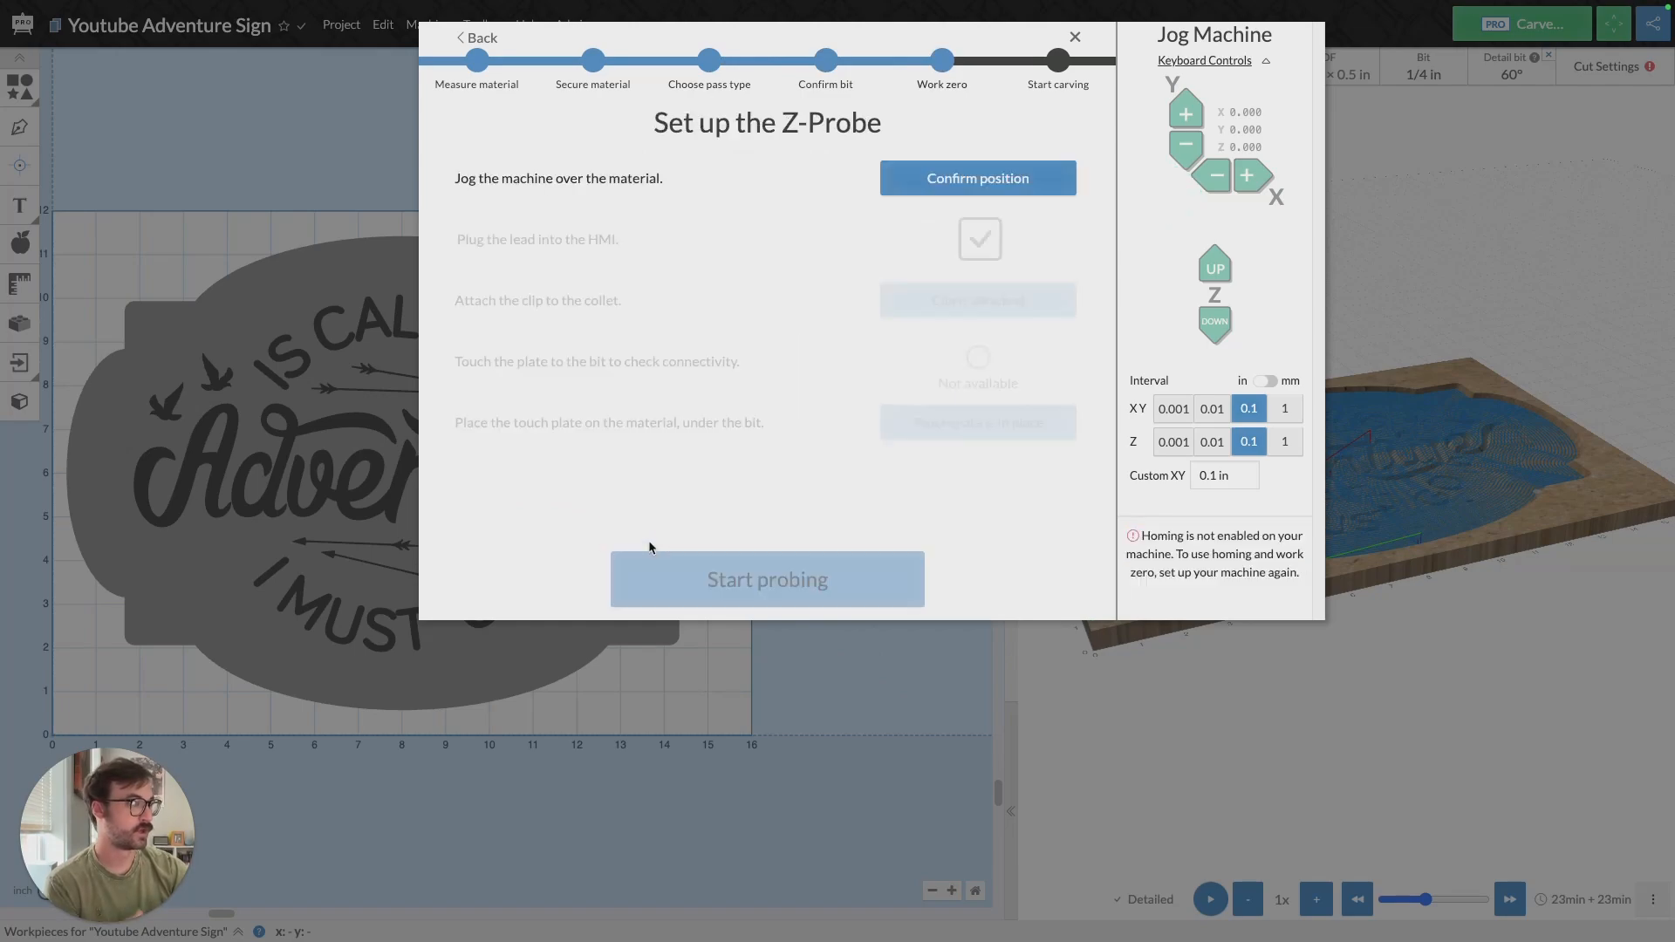
left_click(478, 38)
left_click(834, 571)
left_click(903, 537)
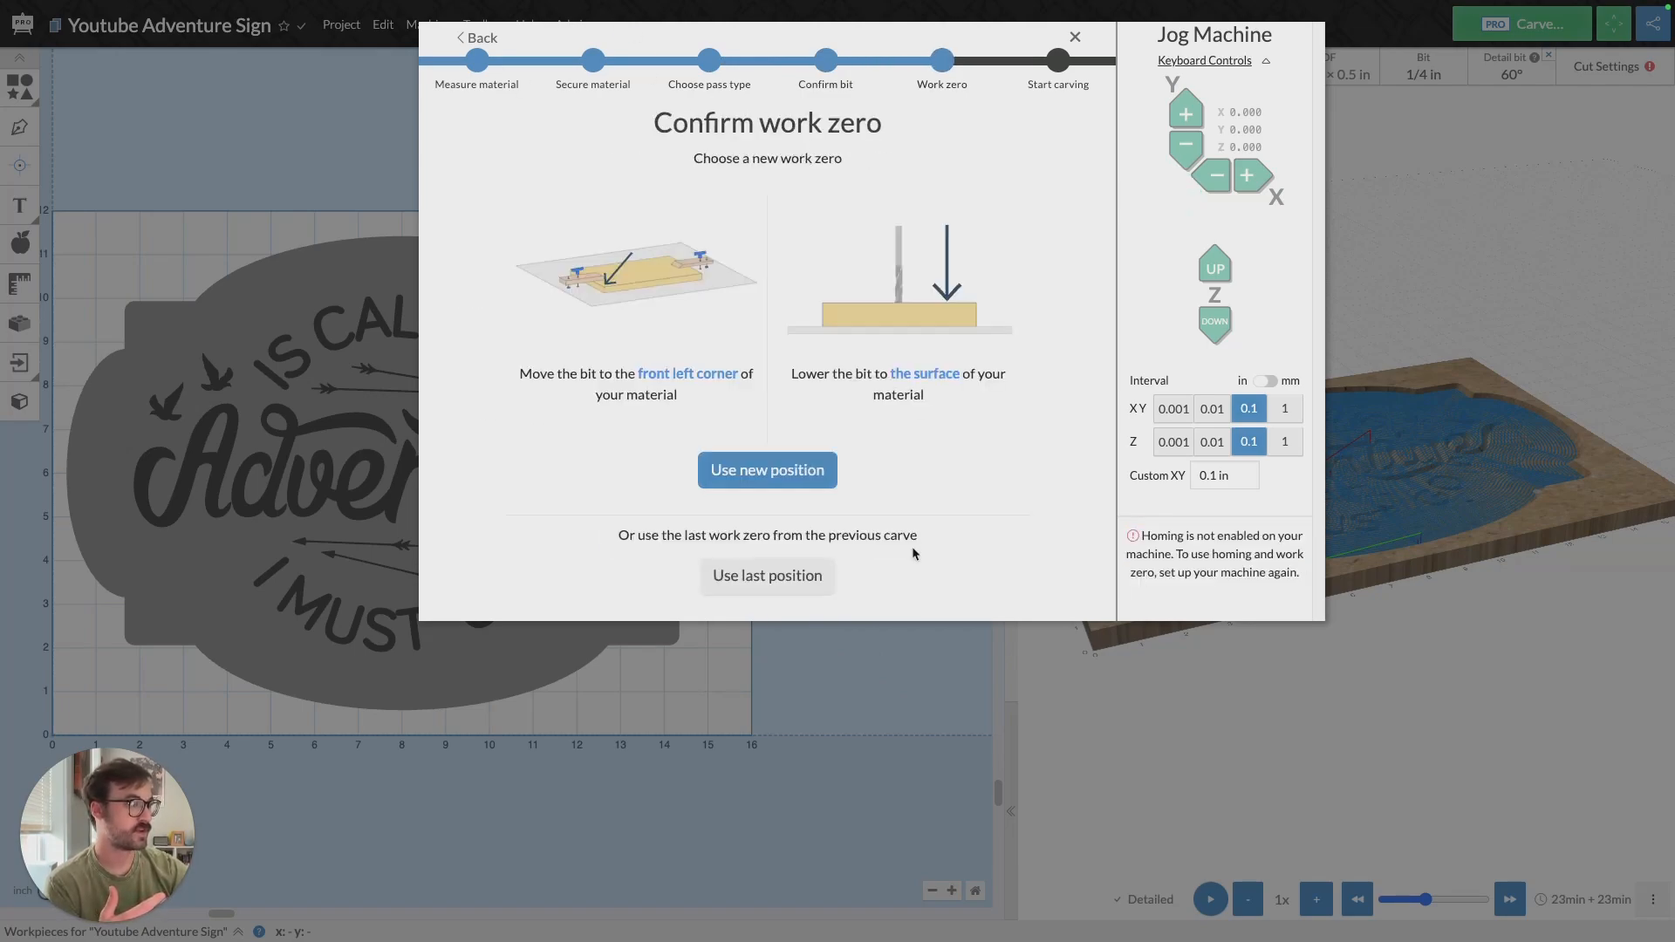
left_click(768, 473)
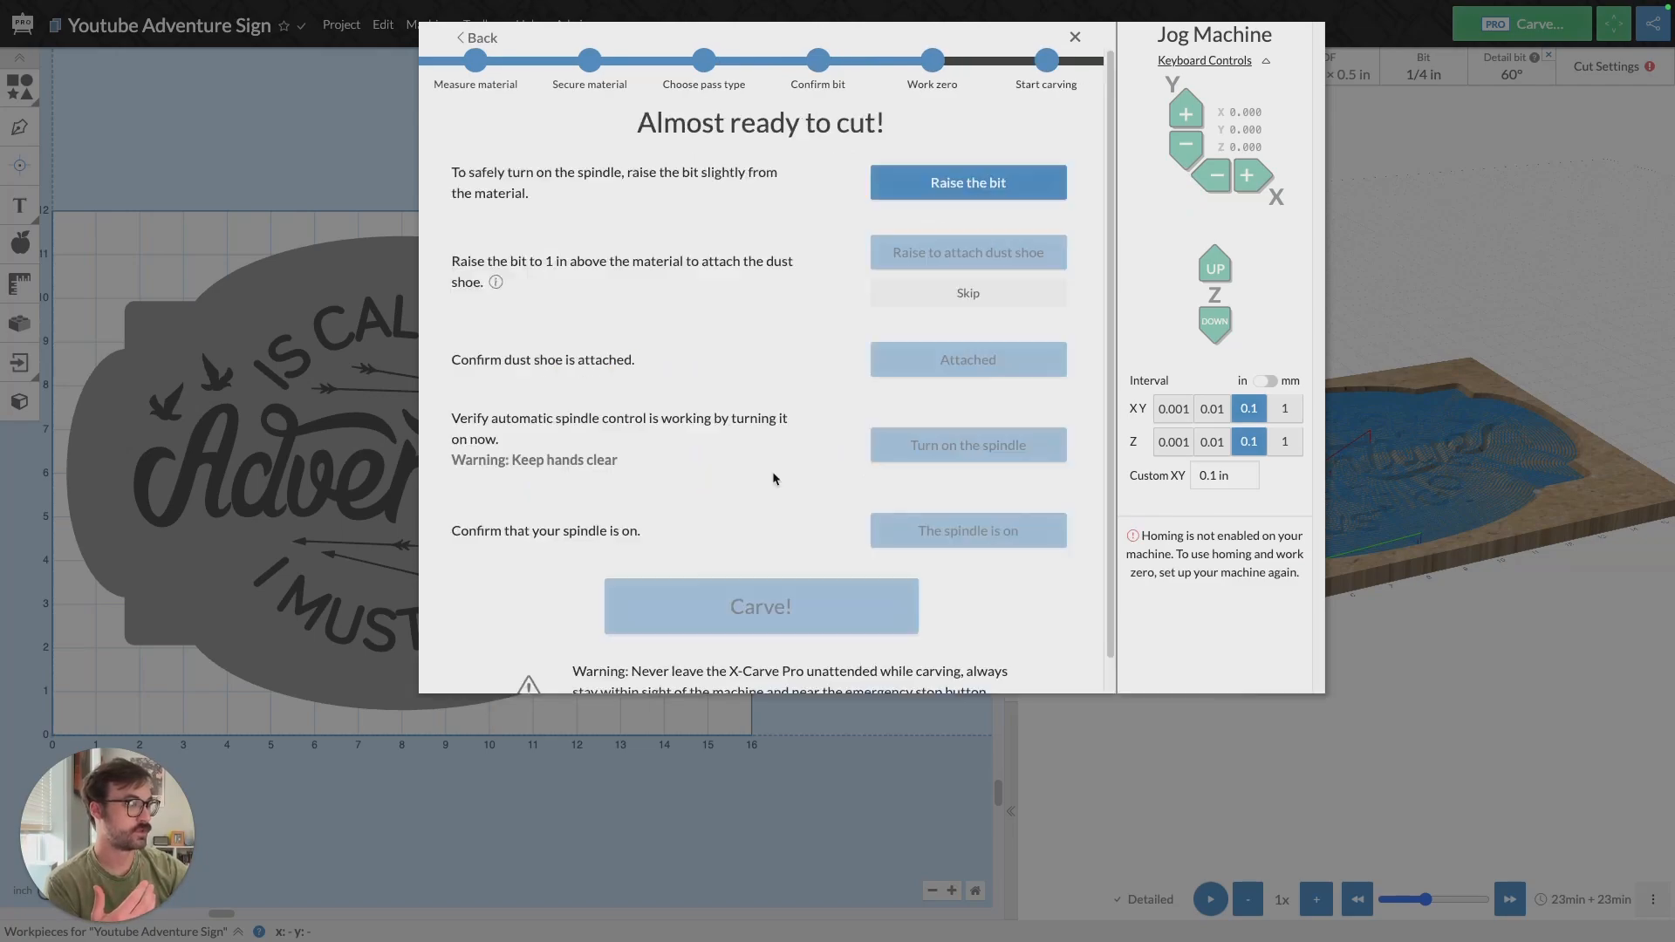
- Complete the bit-raising, dust shoe and spindle checks, and start carving the roughing pass
left_click(996, 196)
left_click(989, 249)
left_click(1016, 362)
left_click(1018, 447)
left_click(1018, 533)
left_click(803, 613)
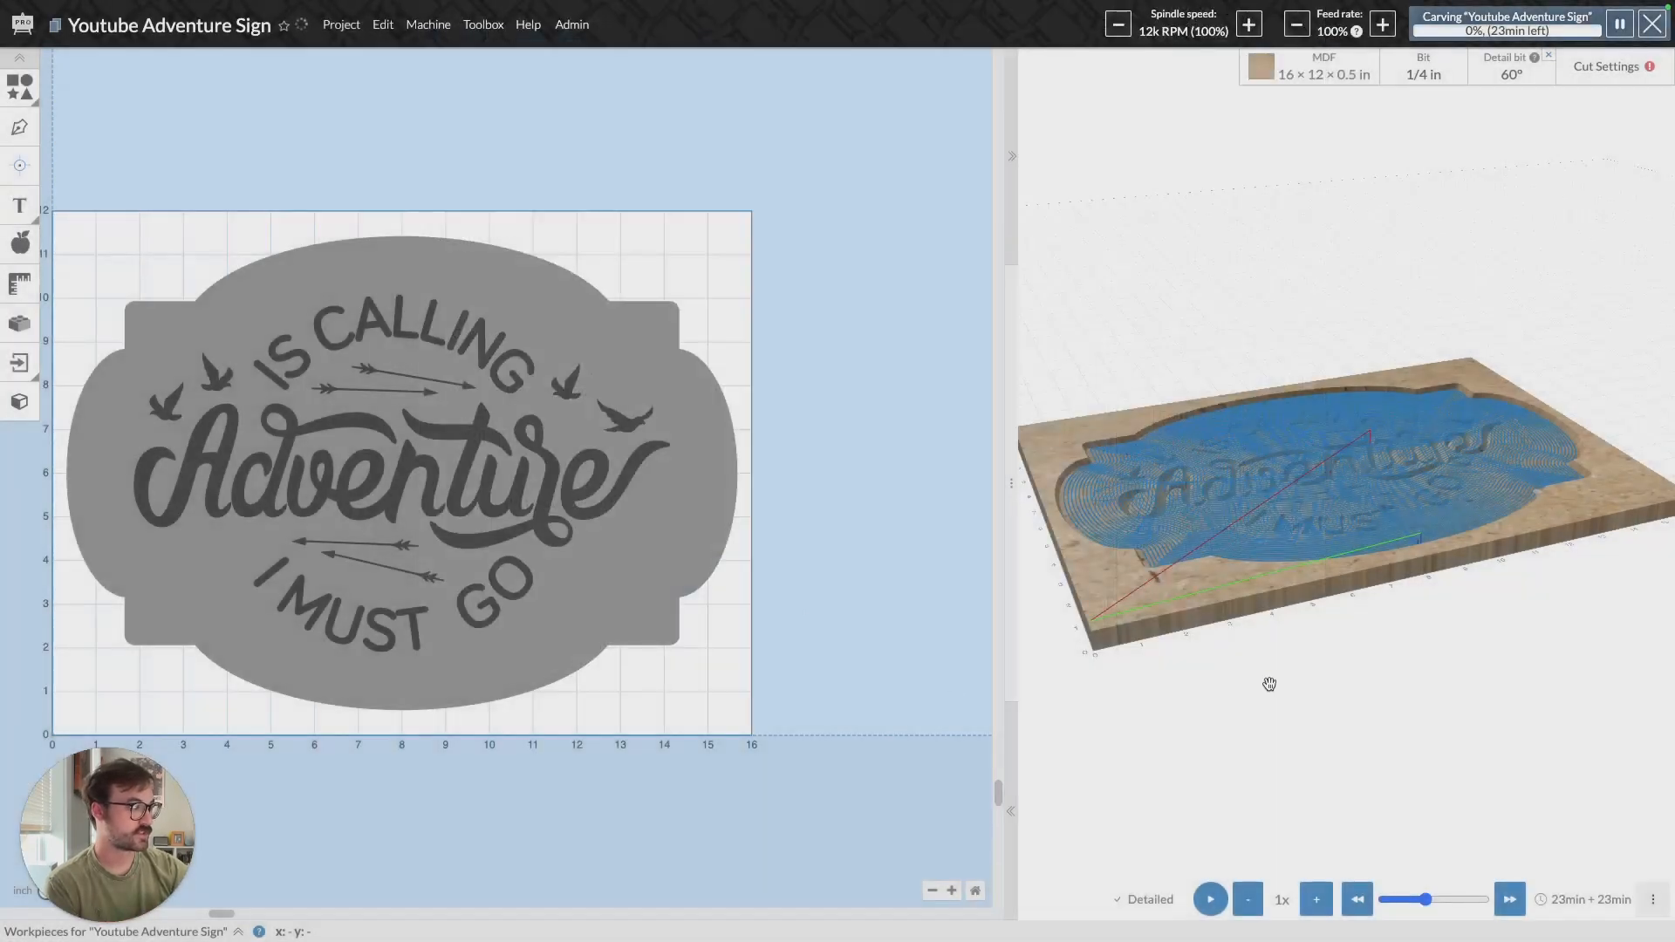
- Rewind the toolpath simulation to the beginning and play it to watch the first roughing cuts
left_click_drag(1426, 899, 1384, 899)
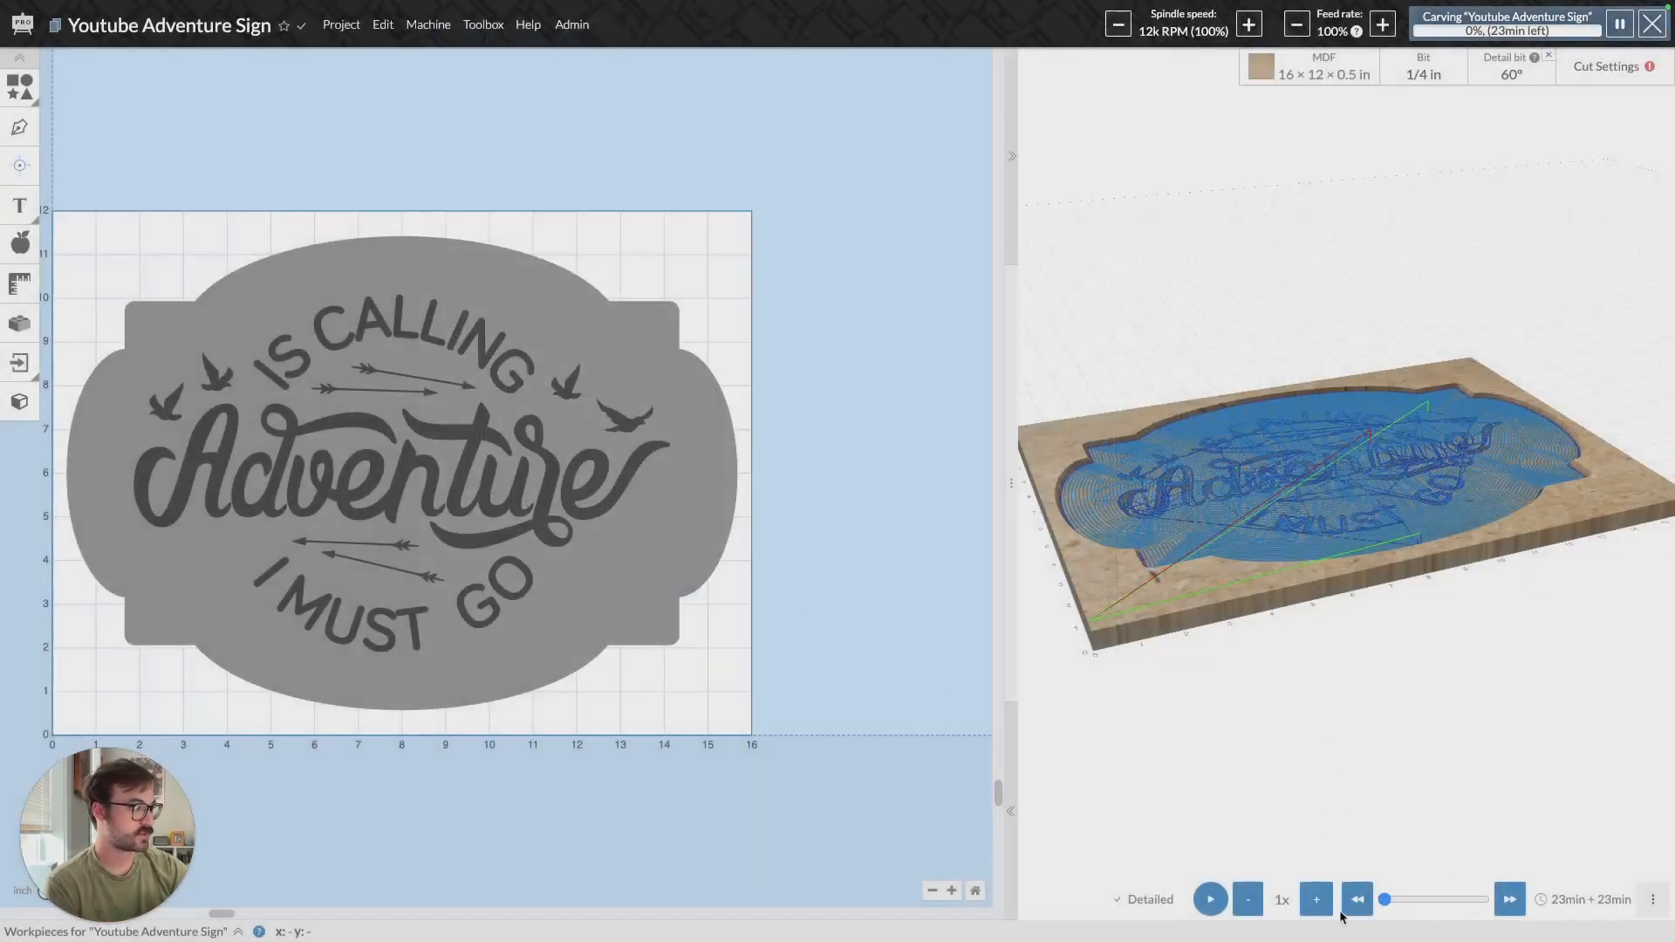
left_click(1209, 900)
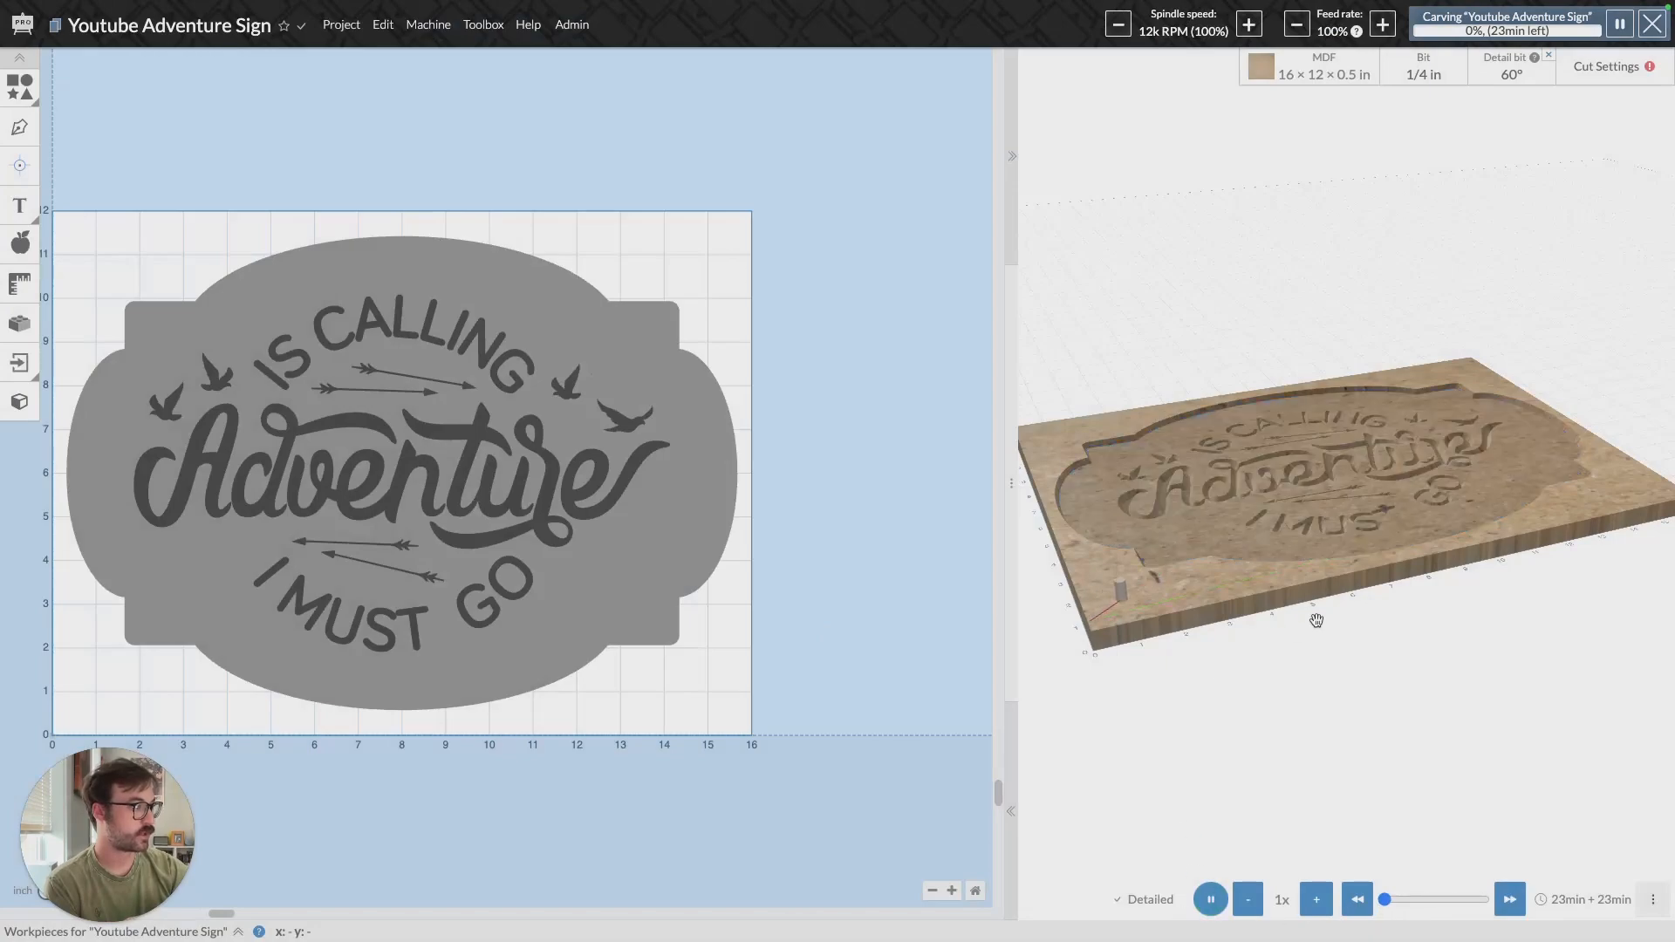
left_click_drag(1190, 621, 1258, 671)
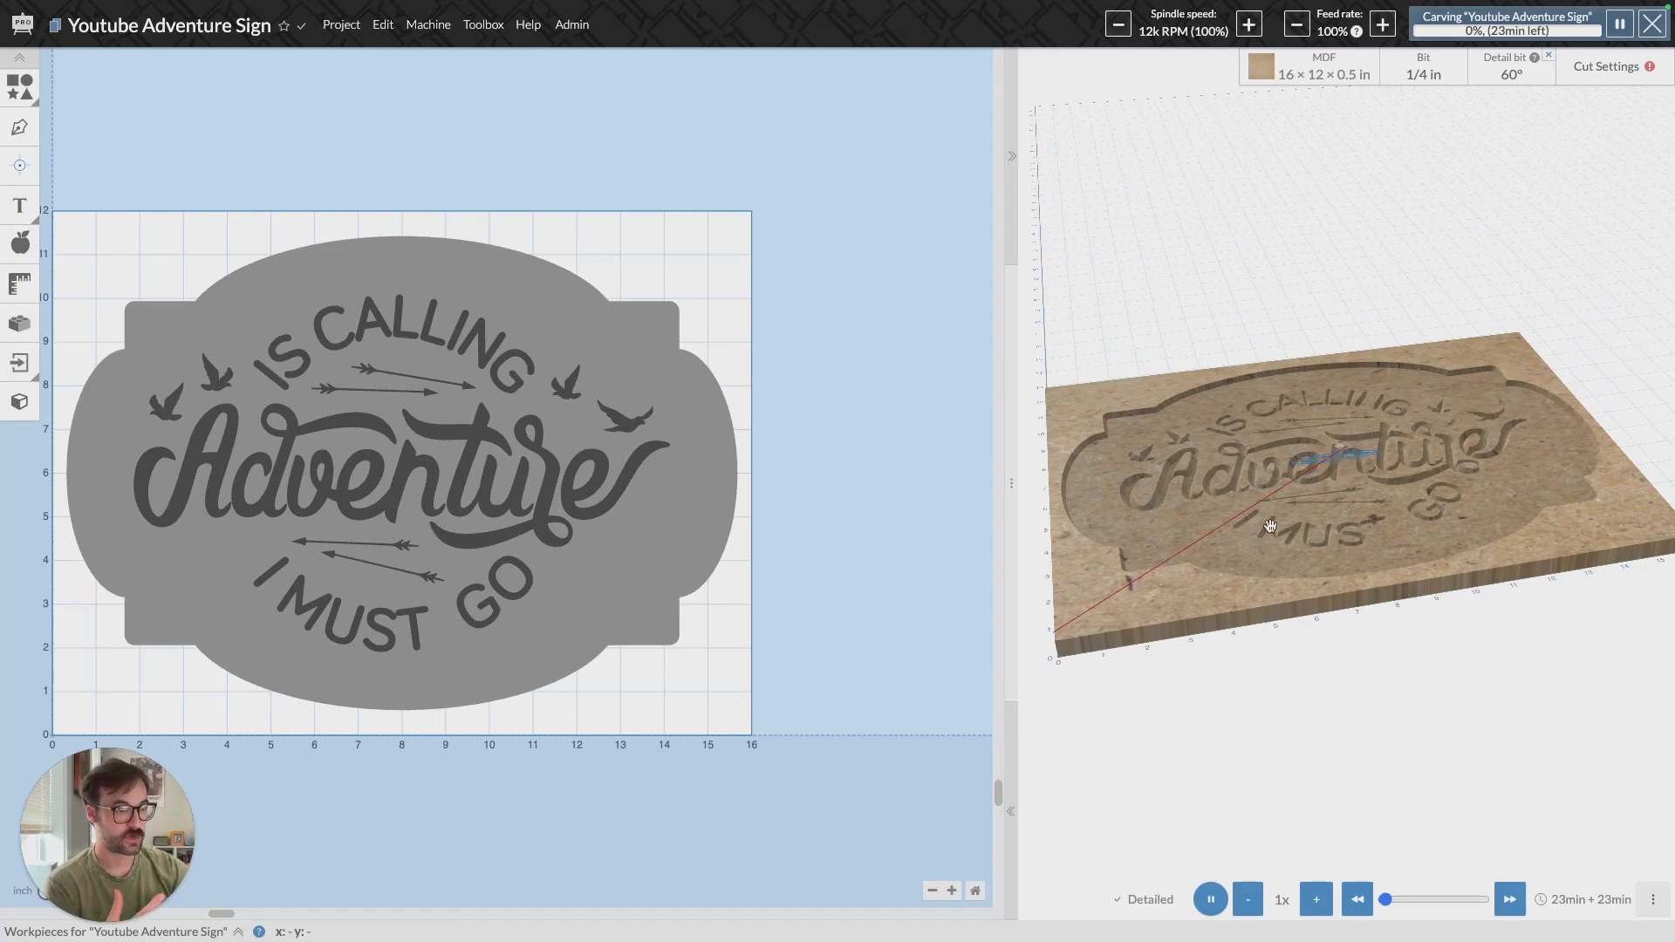
- Move the simulation near the end of the roughing pass and play that section at up to 4x speed
mouse_move(1414, 940)
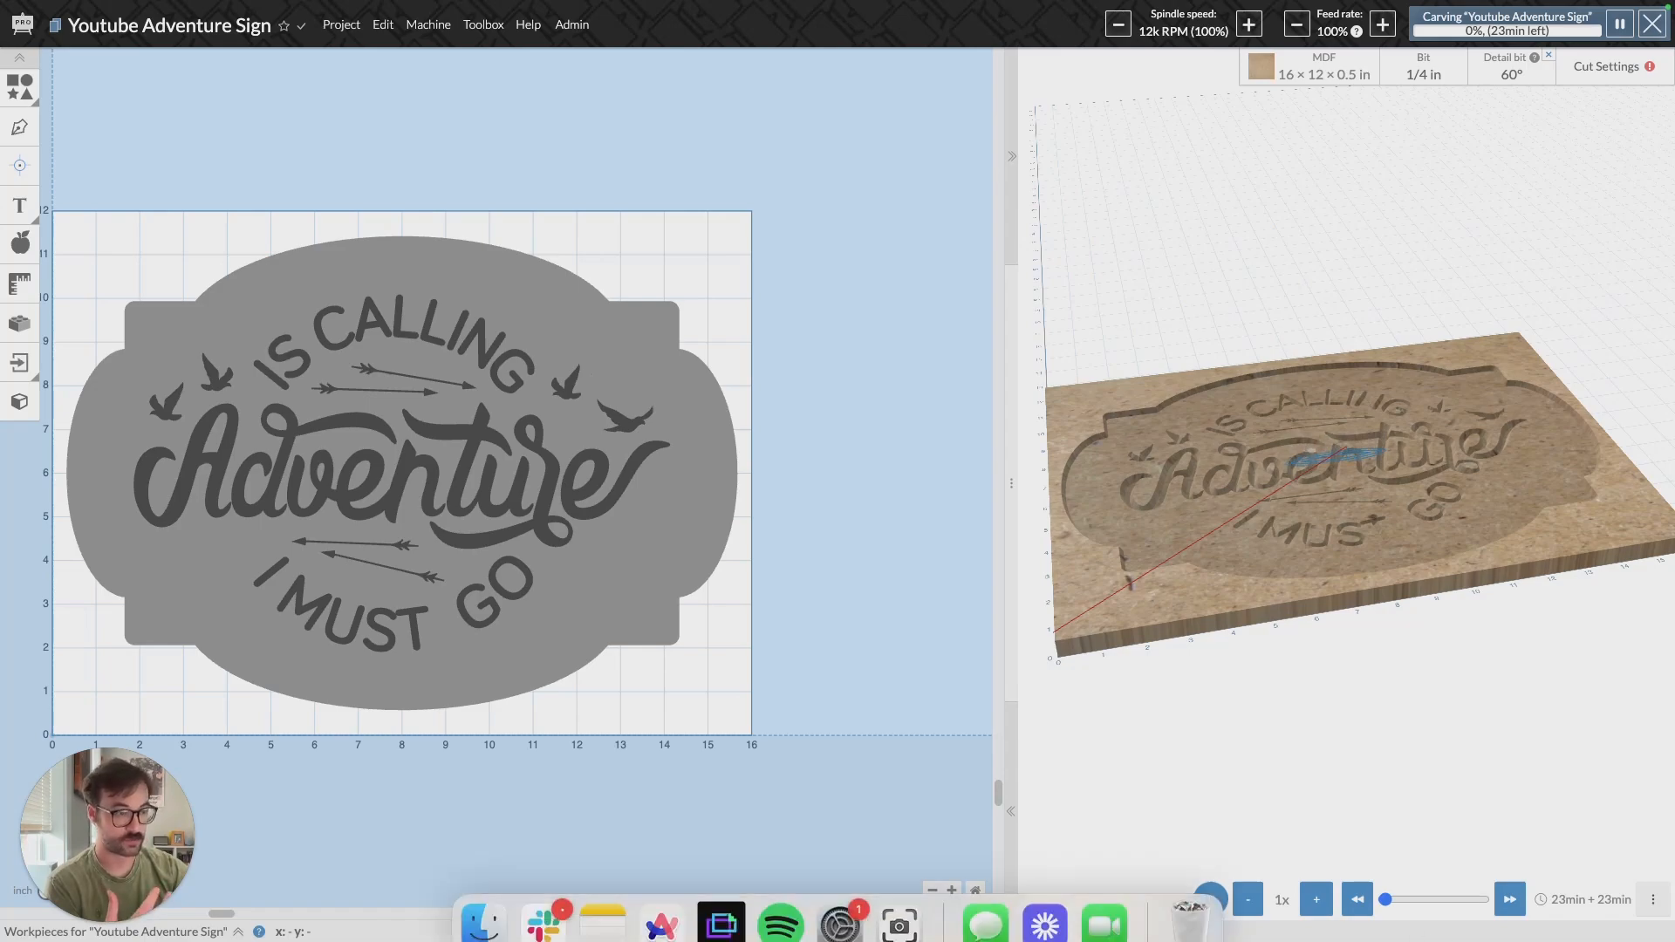
left_click_drag(1387, 901, 1427, 903)
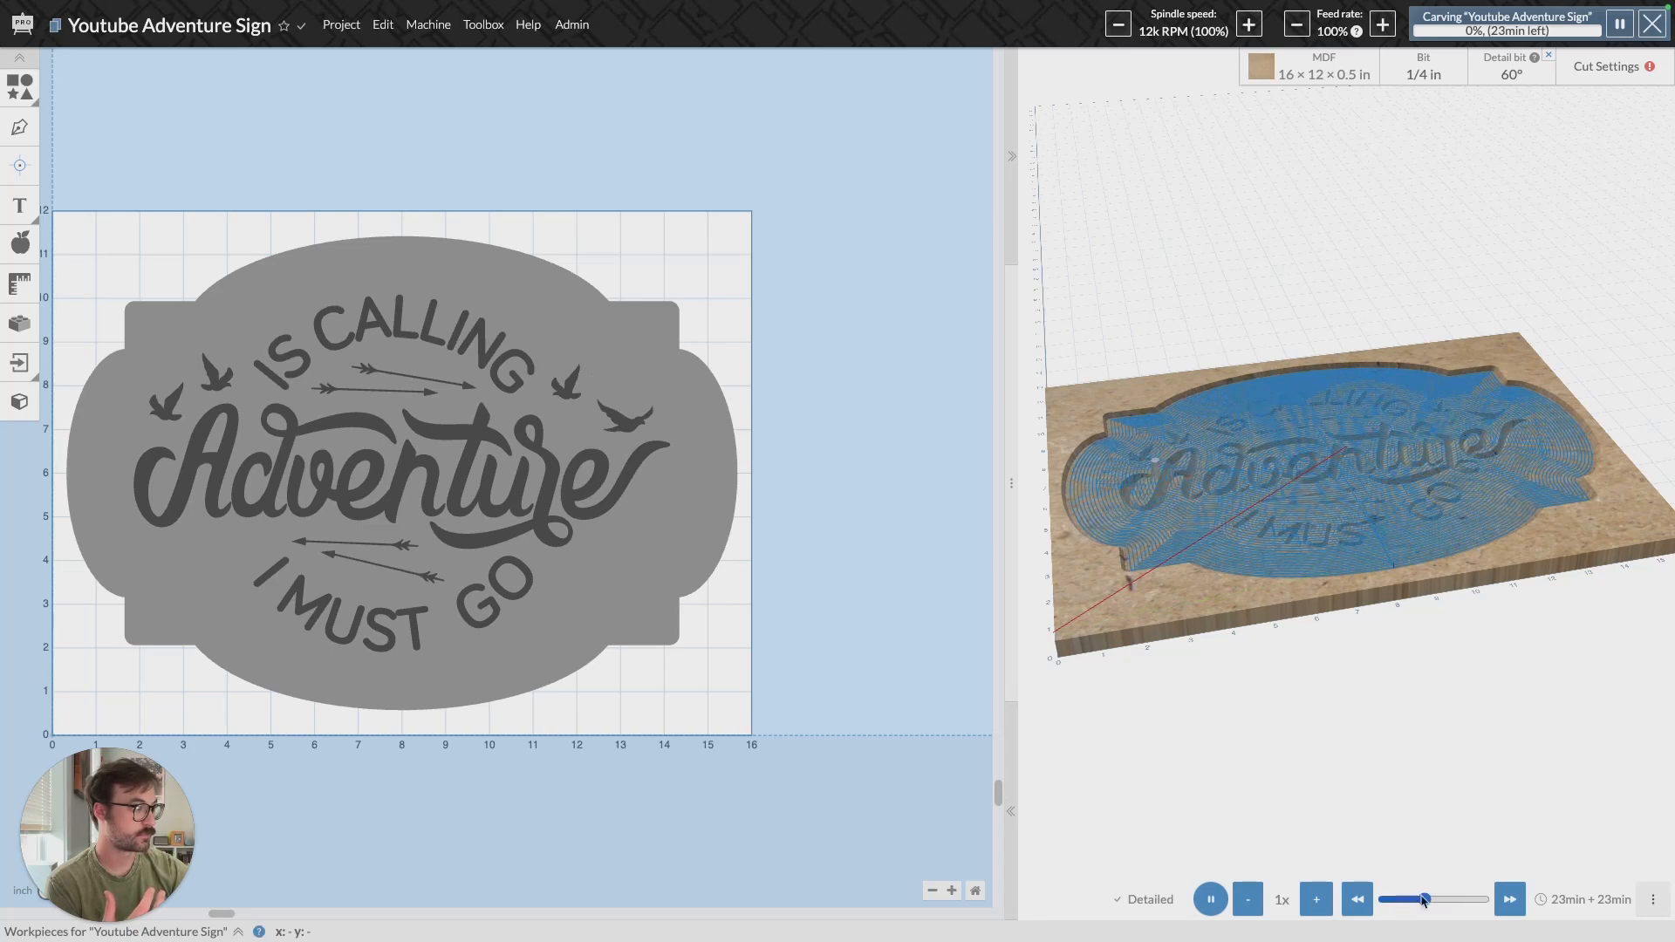
left_click(1505, 901)
mouse_move(1433, 901)
left_mouse_down()
mouse_move(1392, 901)
mouse_move(1422, 901)
left_mouse_up()
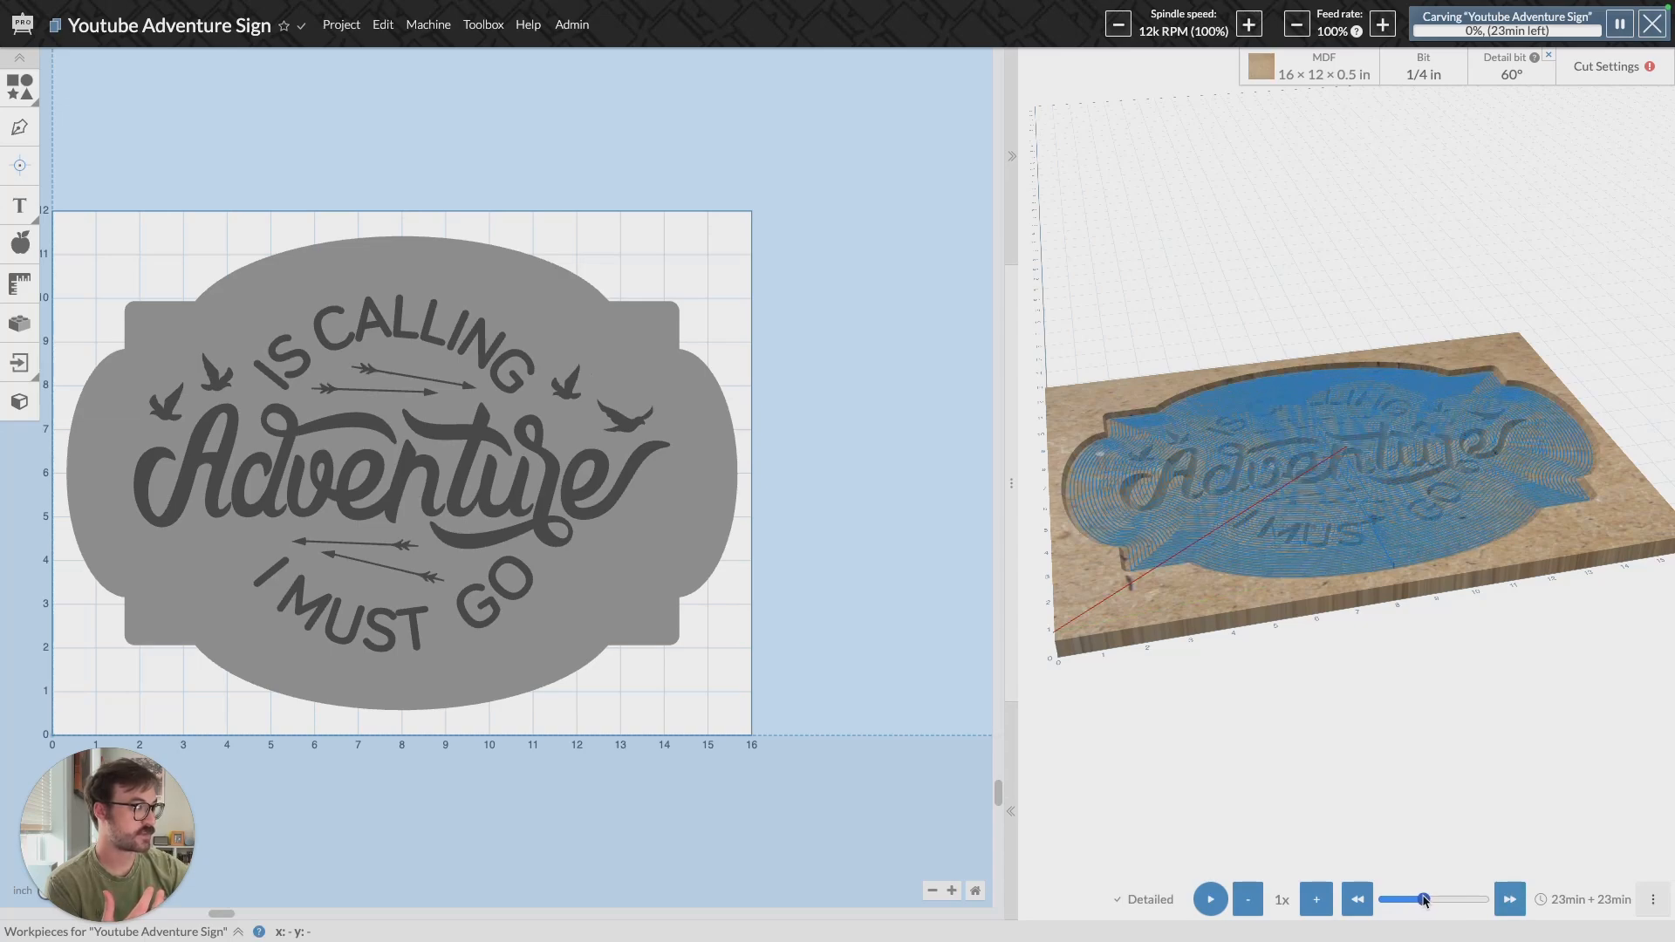
left_click(1211, 899)
left_click(1317, 900)
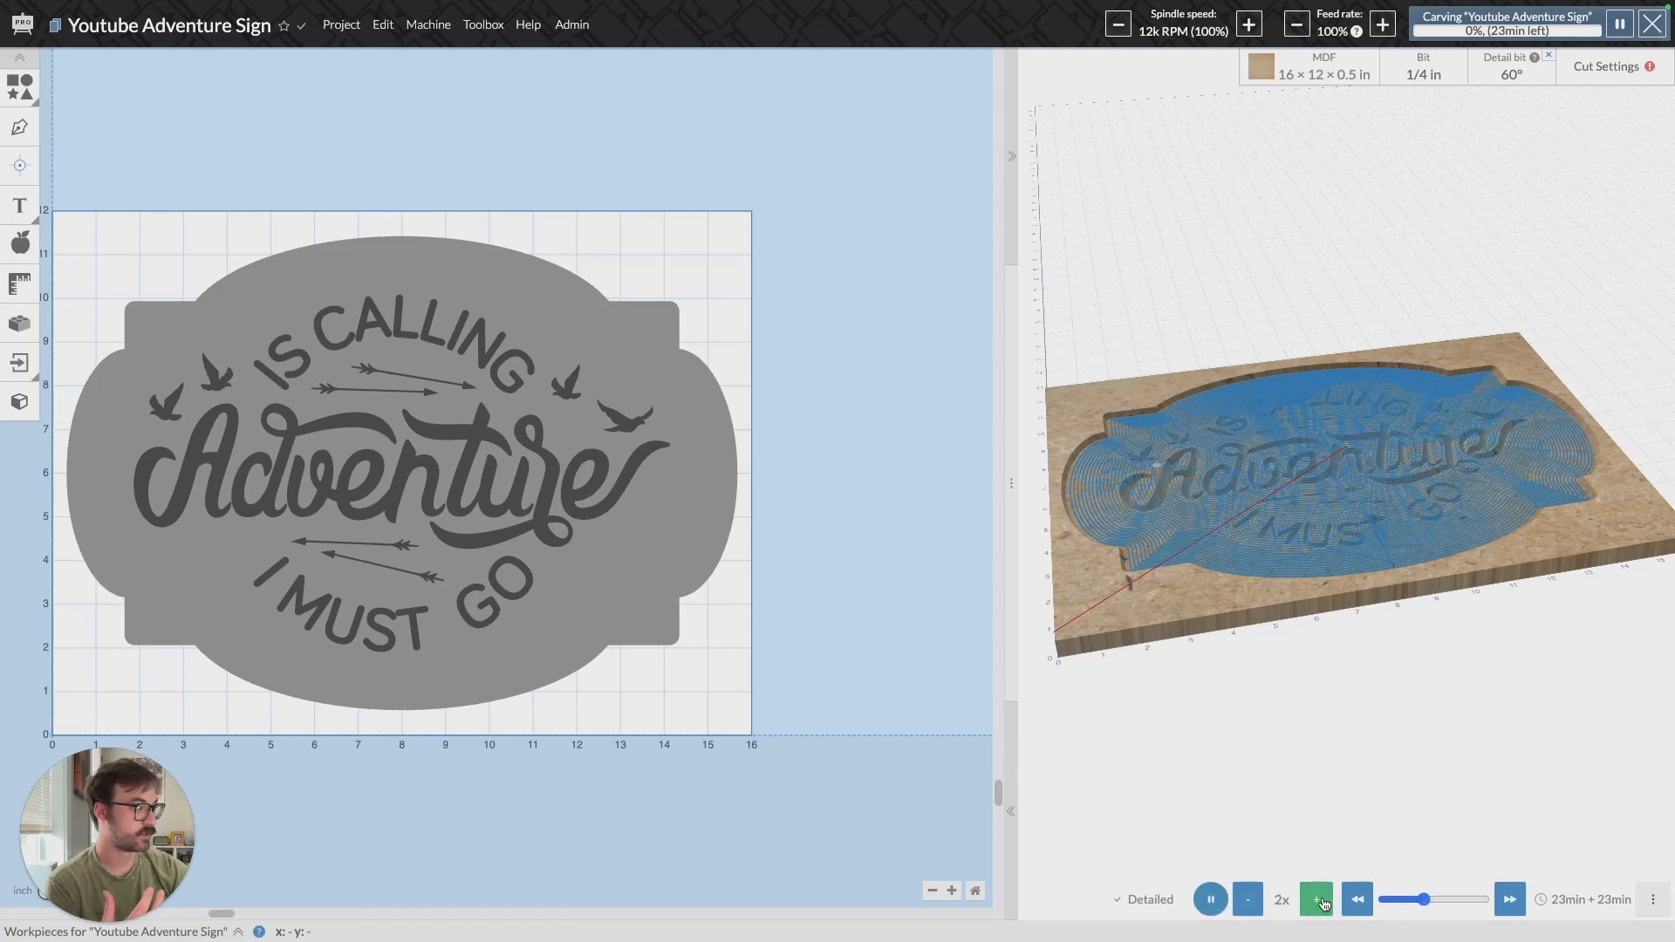
left_click(1210, 899)
left_click(1215, 902)
left_click(1213, 902)
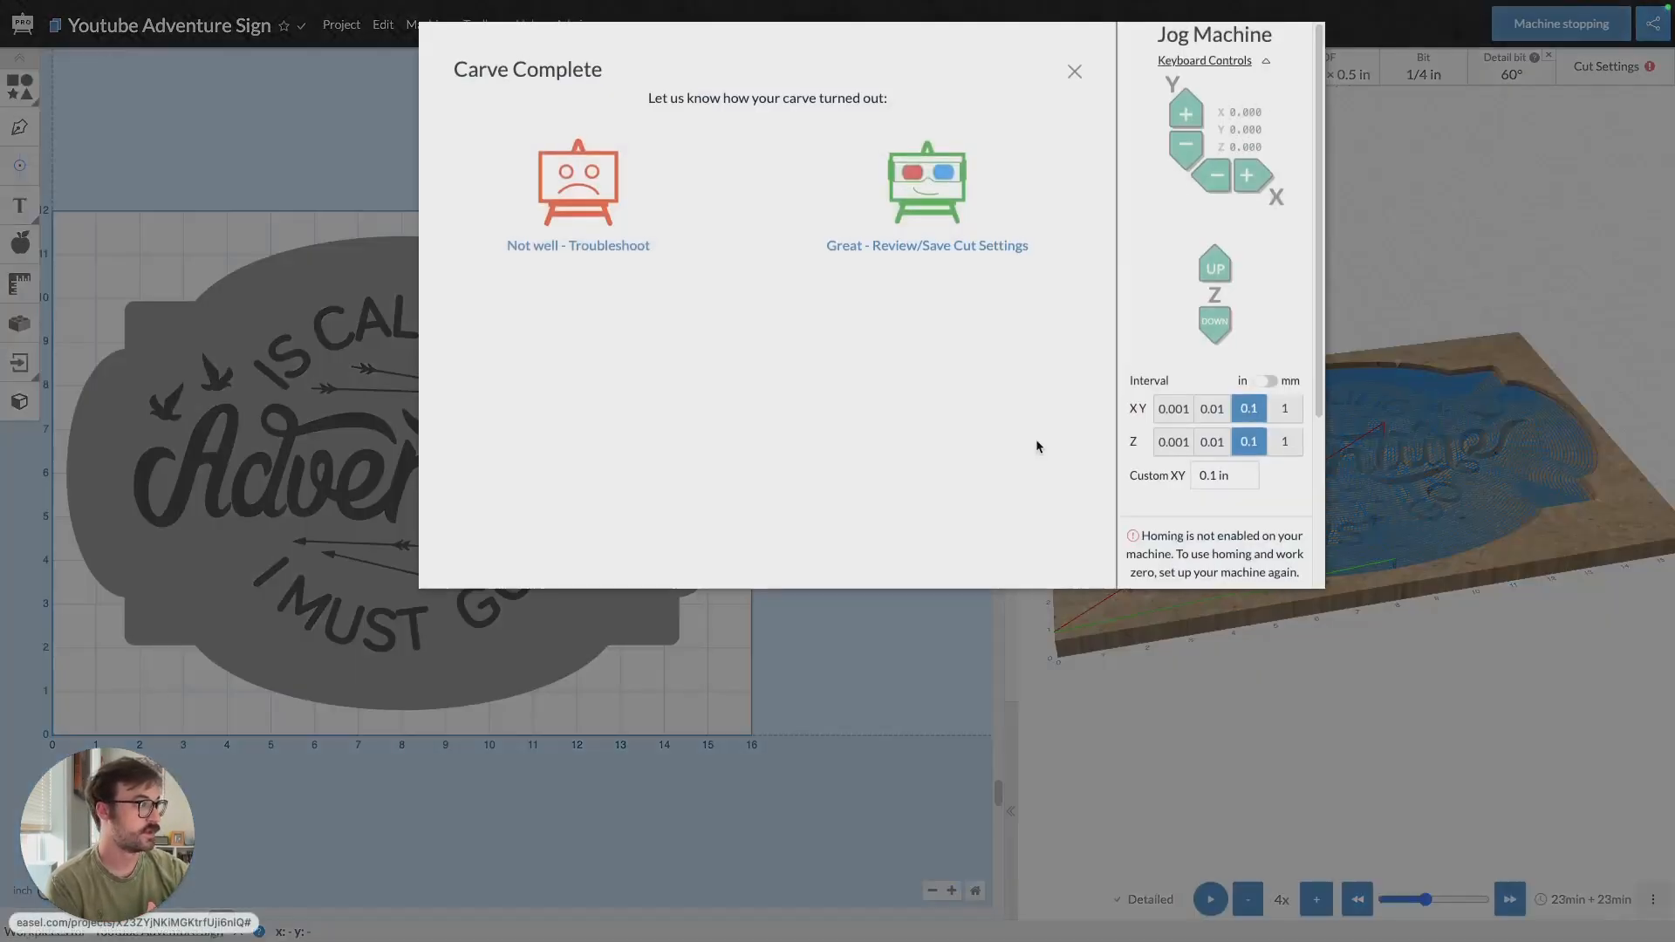
- Dismiss the Carve Complete feedback prompt without rating the roughing pass
left_click(1652, 24)
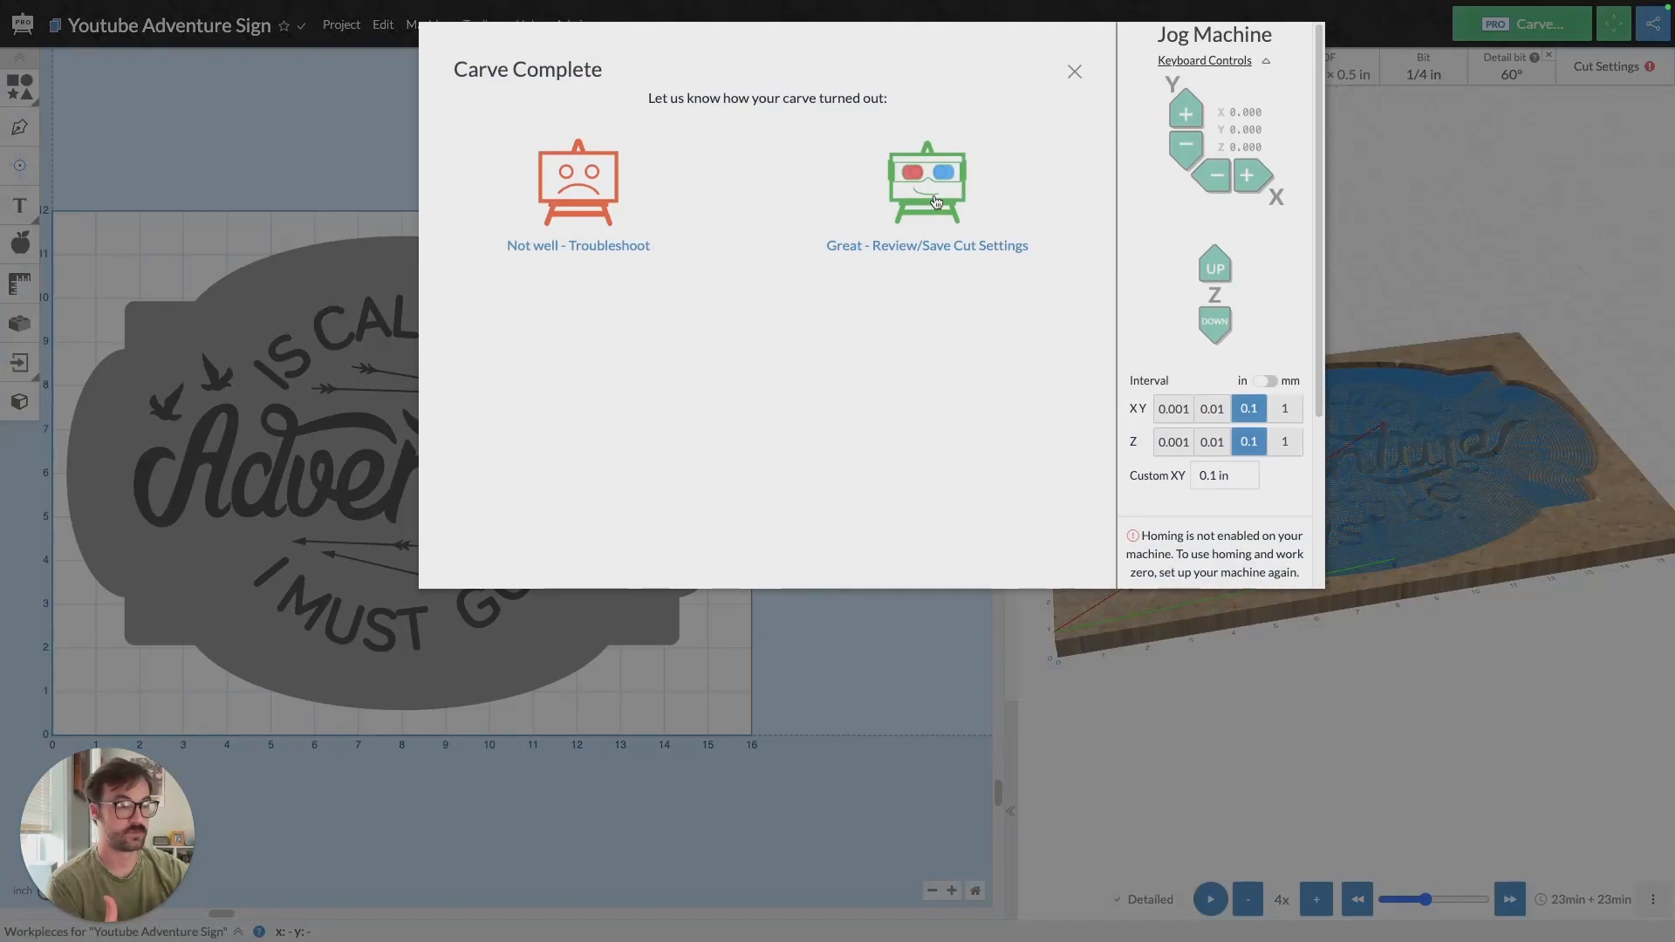
left_click(1074, 71)
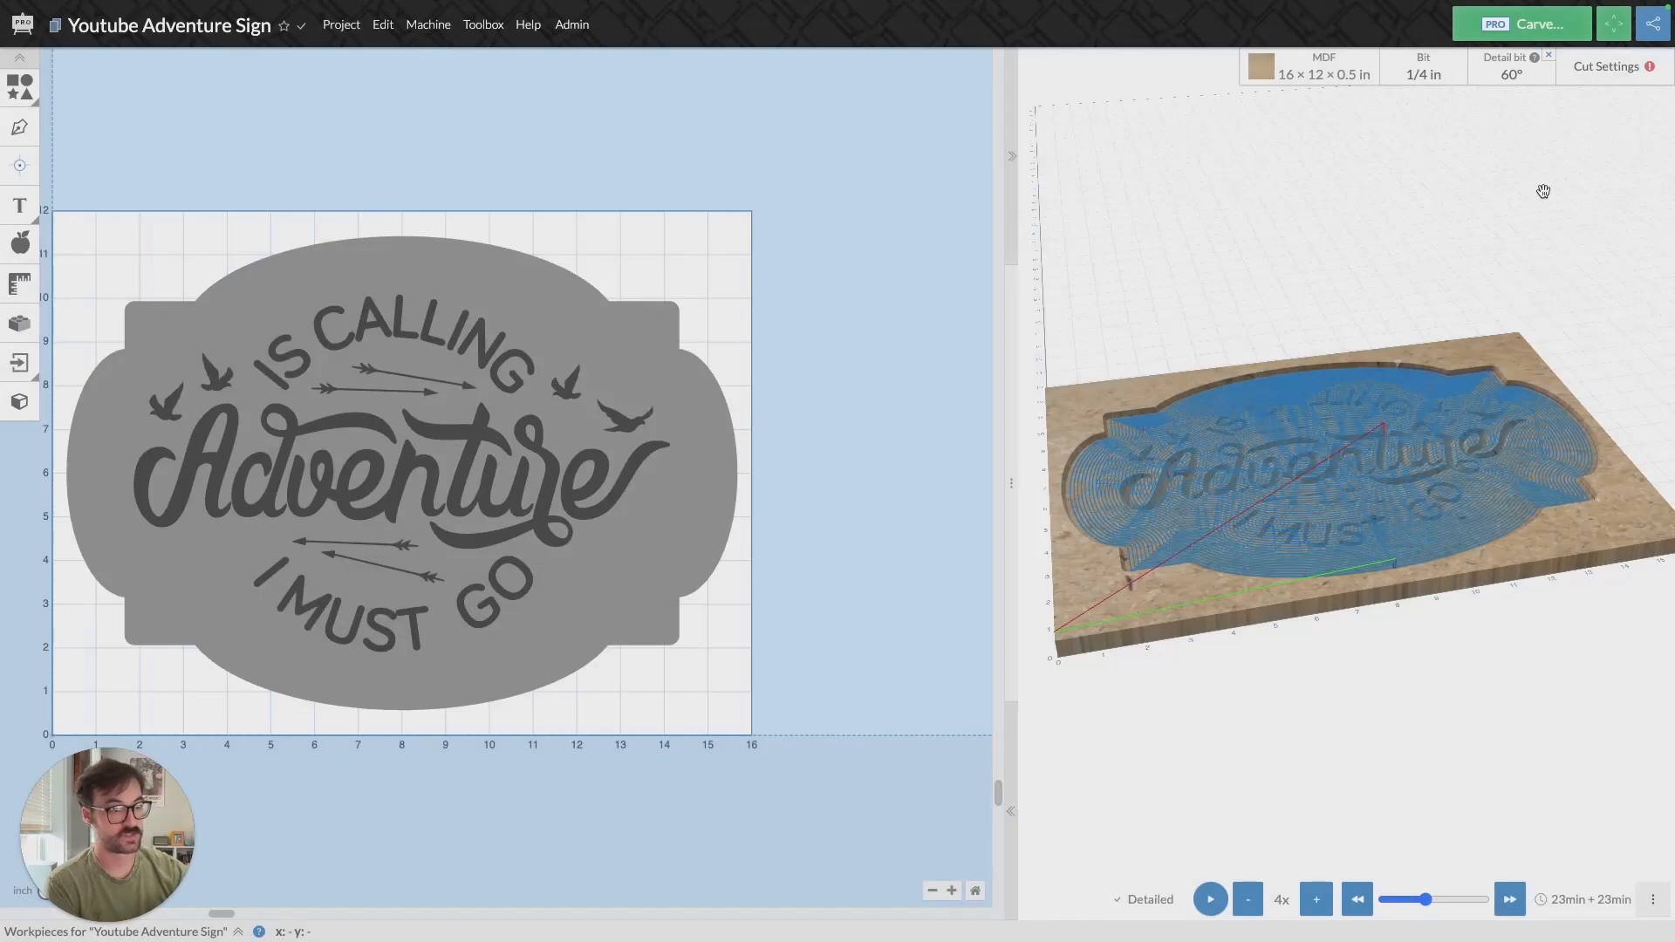
- Go through a new carve setup for the 0.500 in MDF up to choosing the detail pass, and close it without carving
left_click(1540, 26)
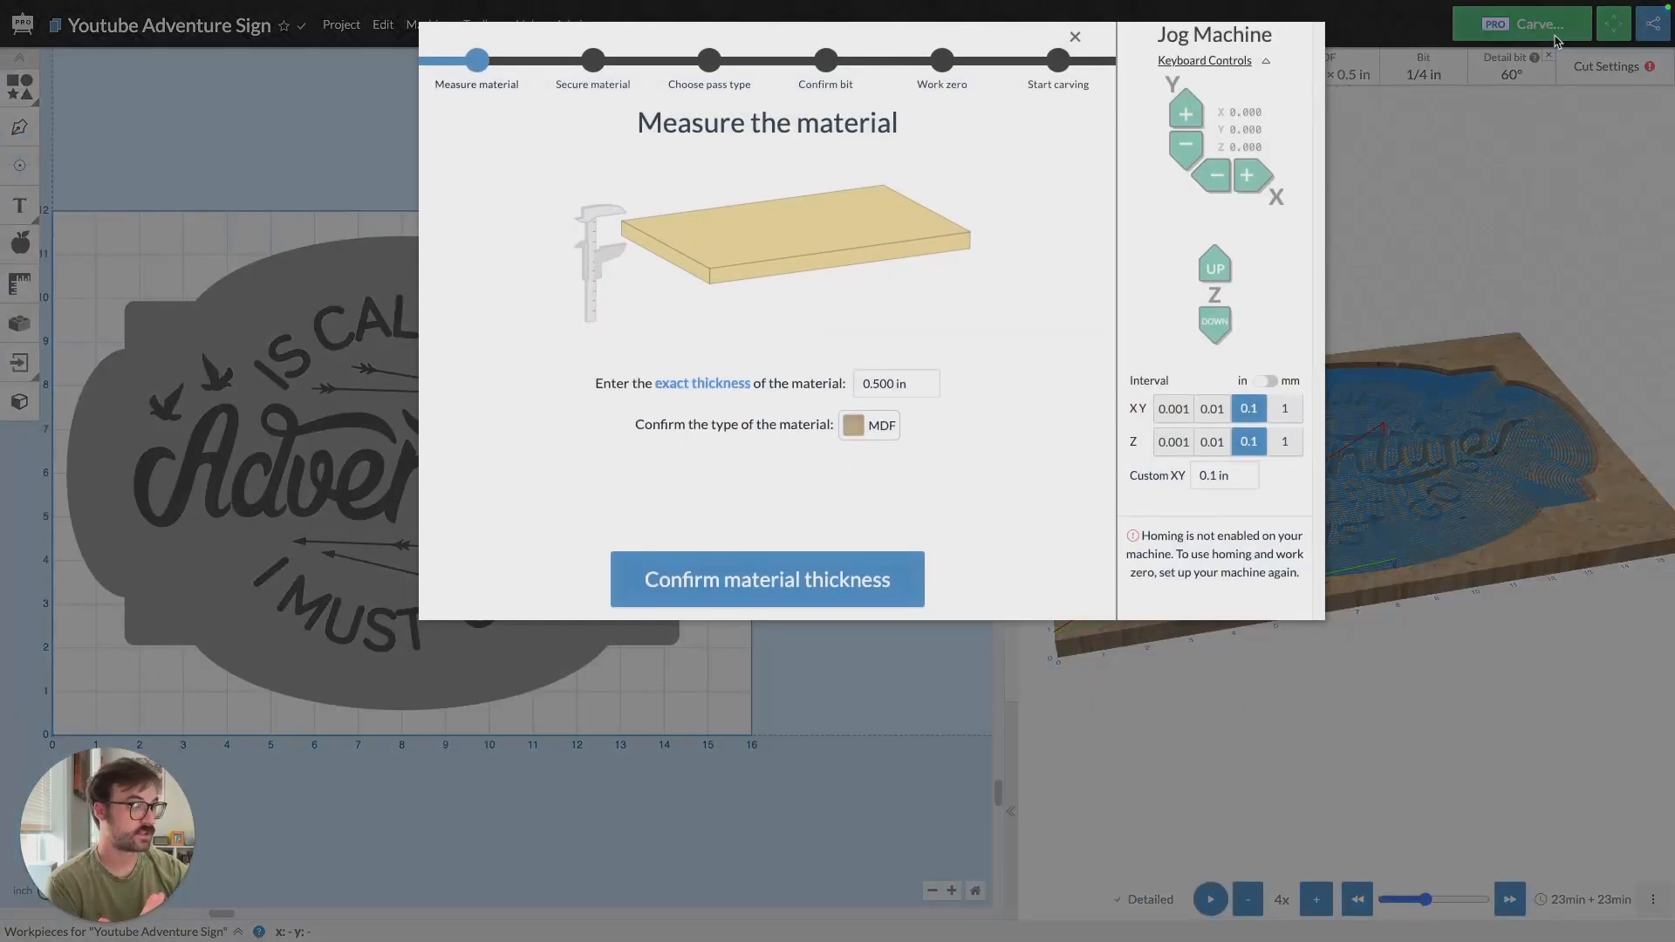
left_click(733, 591)
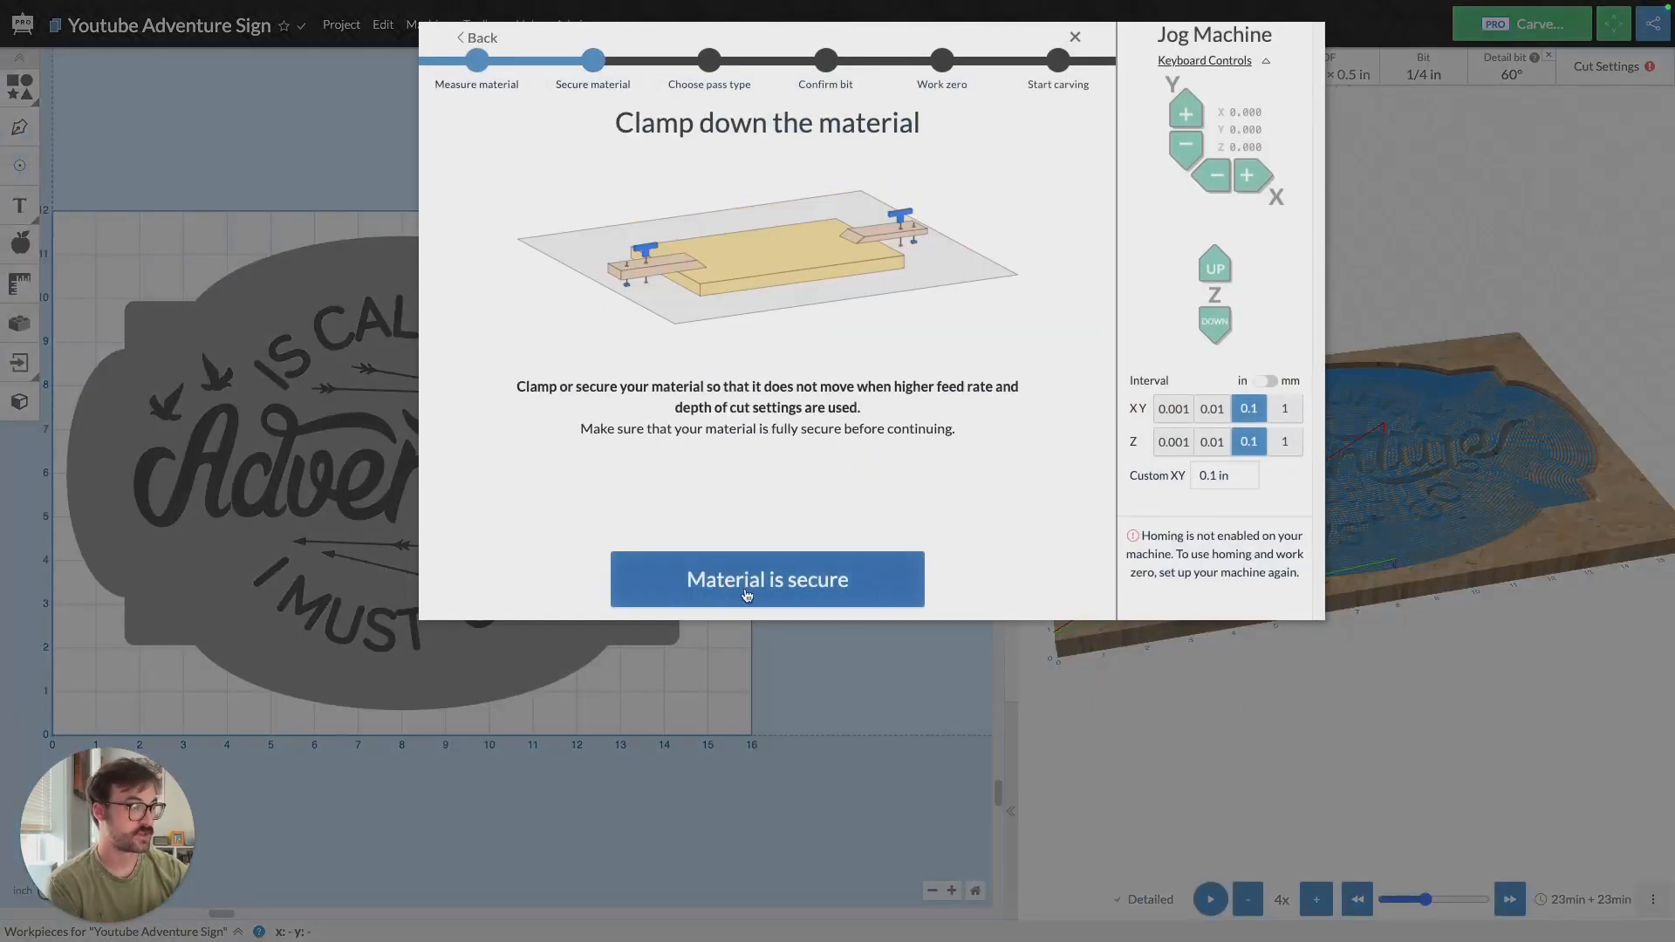
left_click(744, 595)
left_click(964, 223)
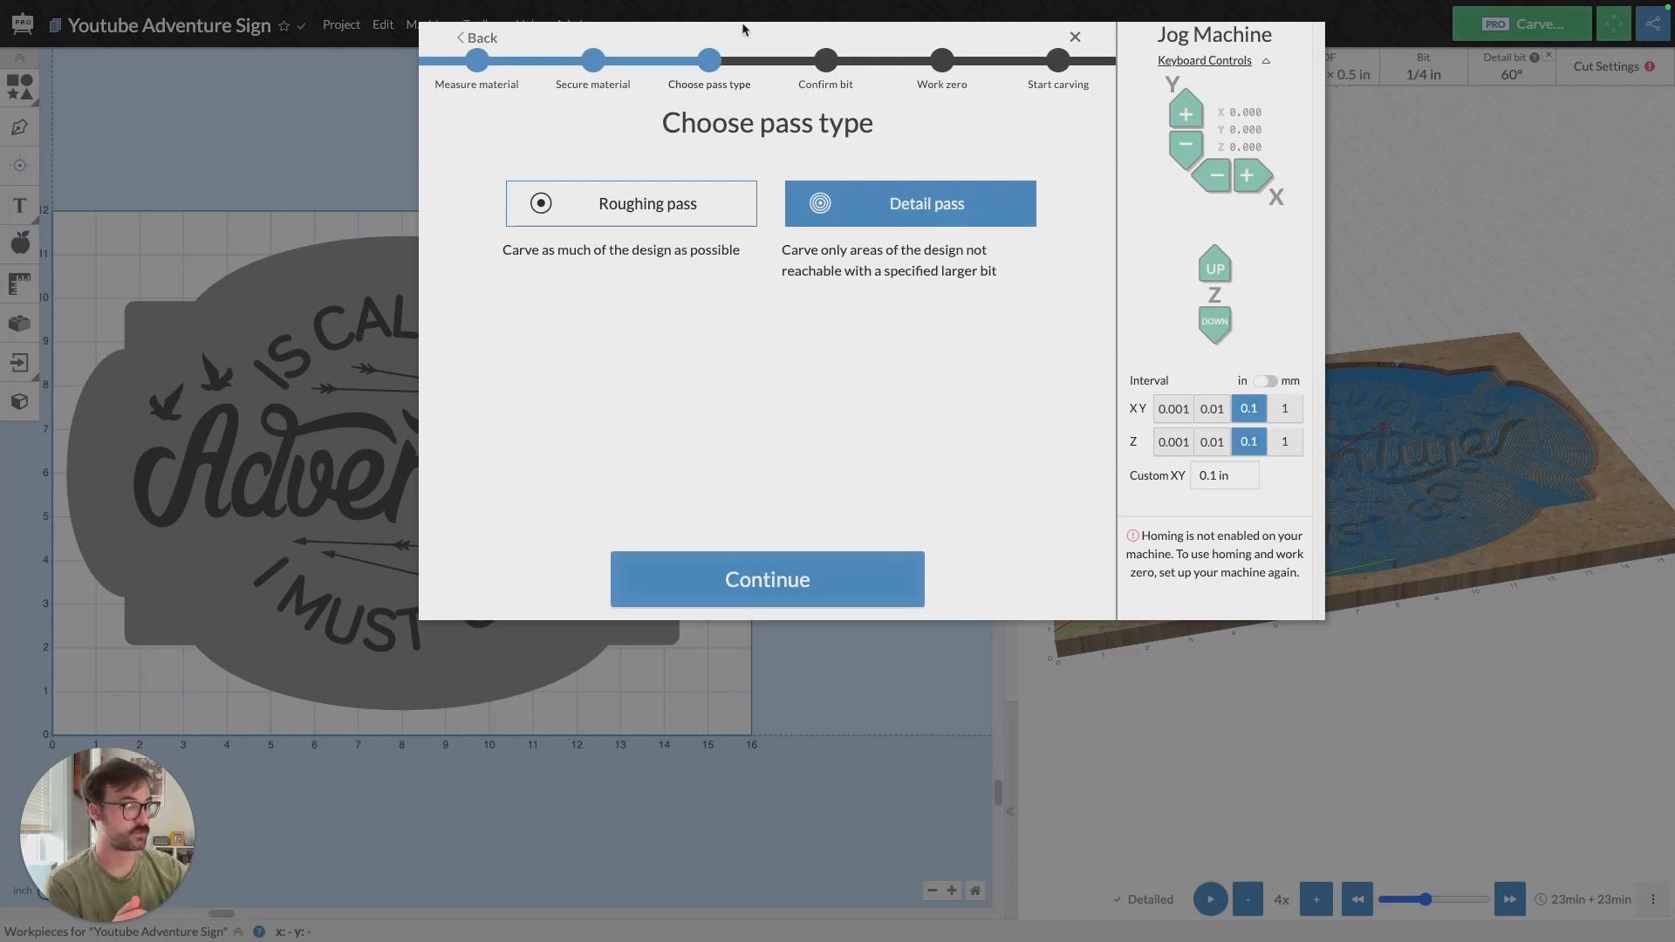
left_click(1075, 37)
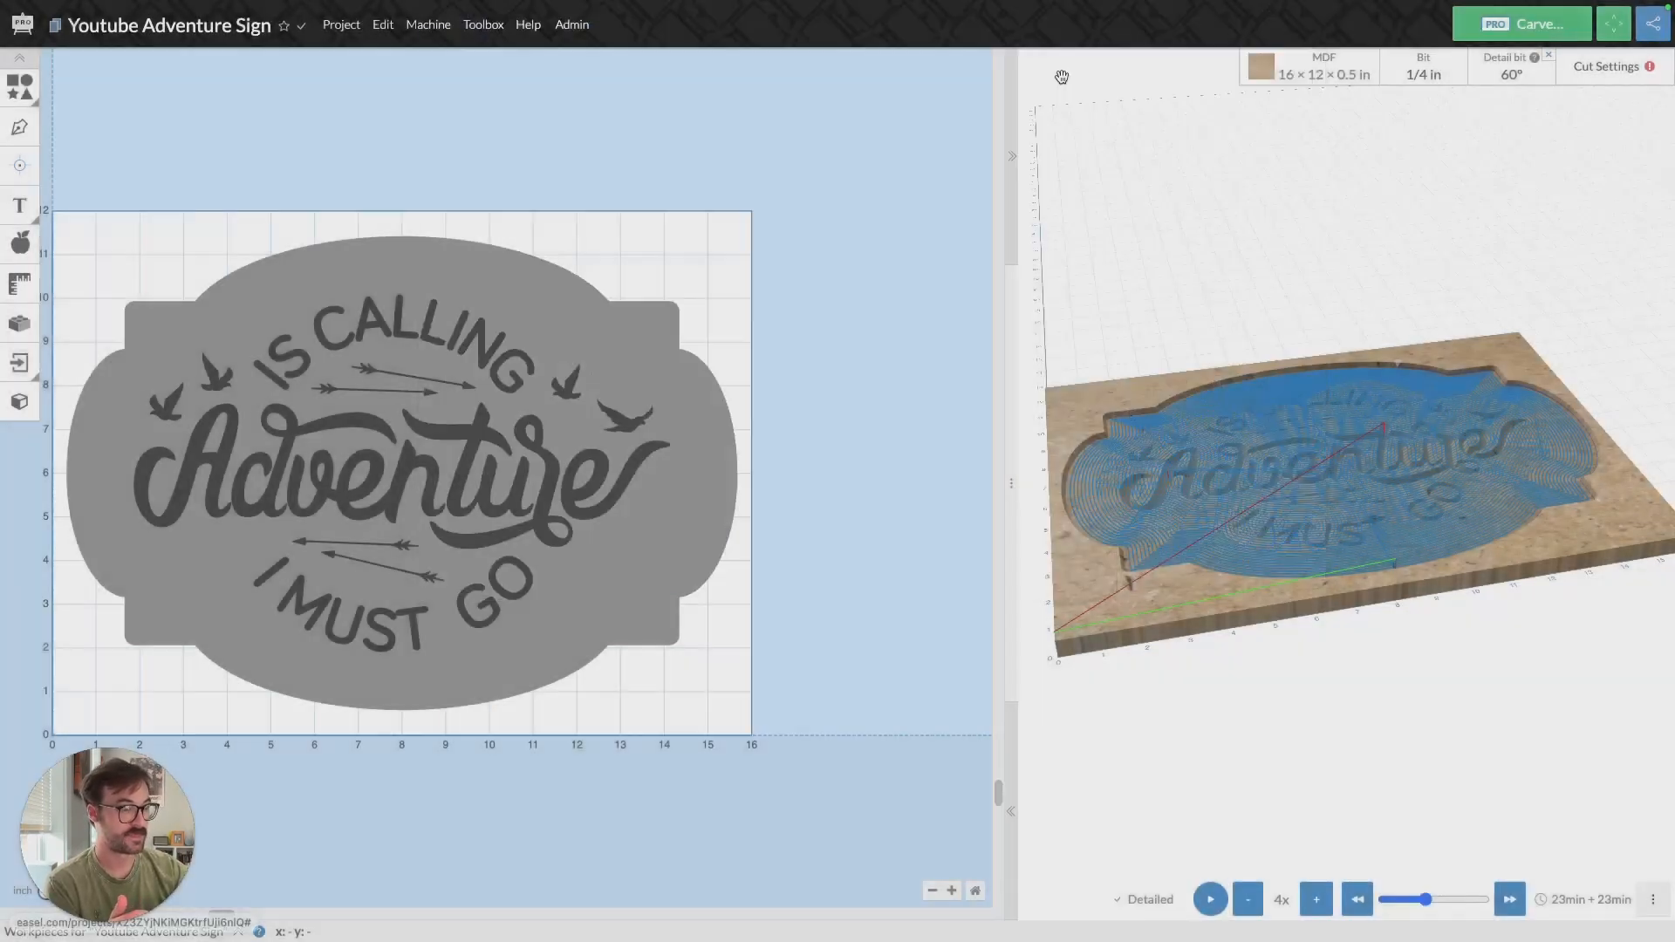